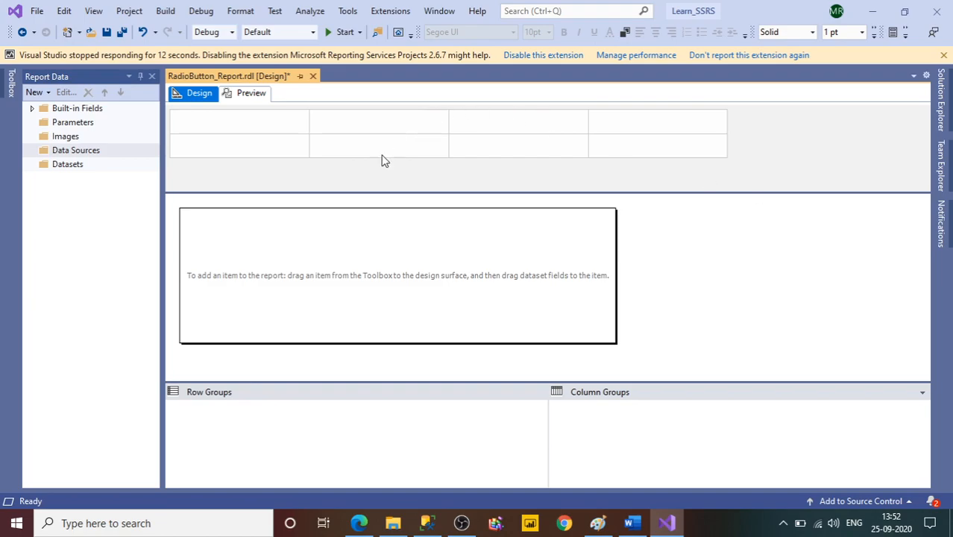
Switch to SQL Server Management Studio and run the EMPDATA SELECT query with its IsActive=1 filter.
click(941, 112)
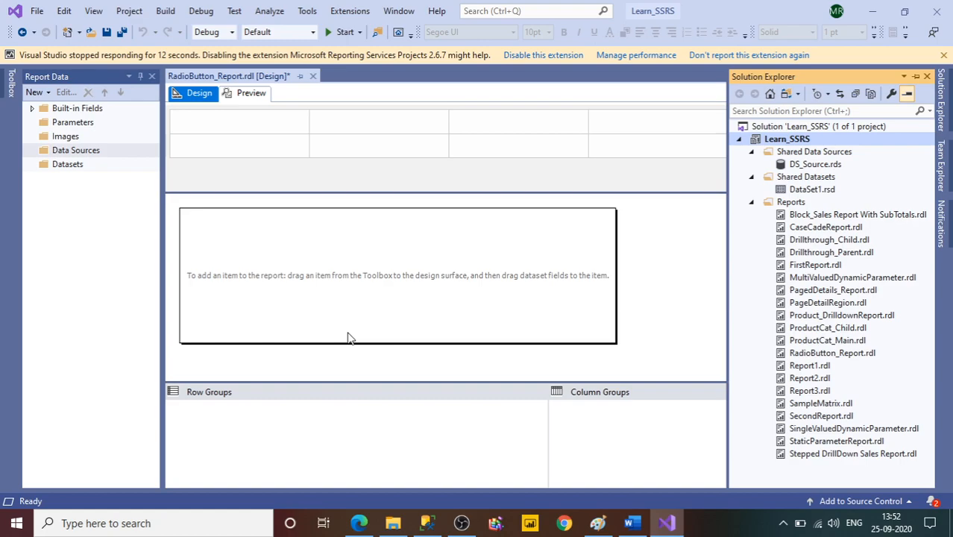
mouse_move(431, 521)
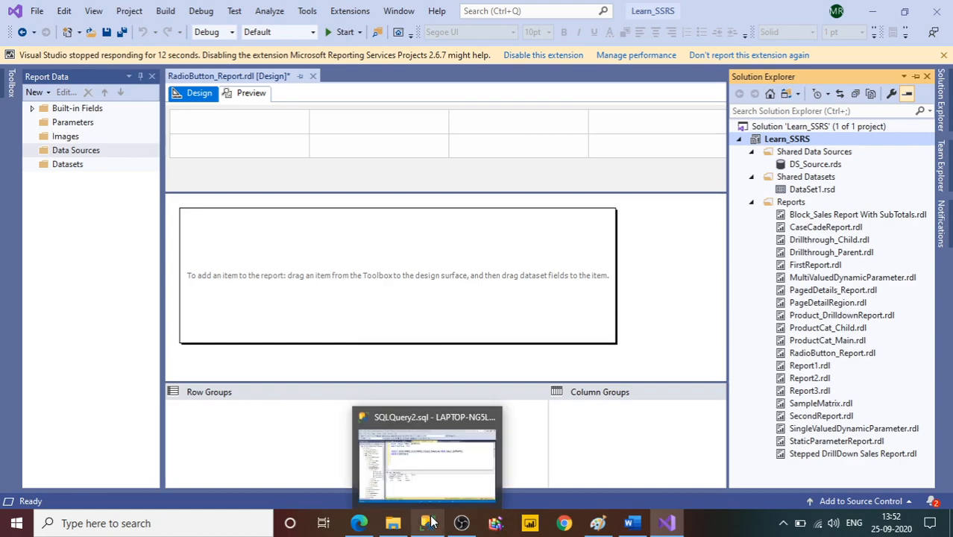
click(427, 464)
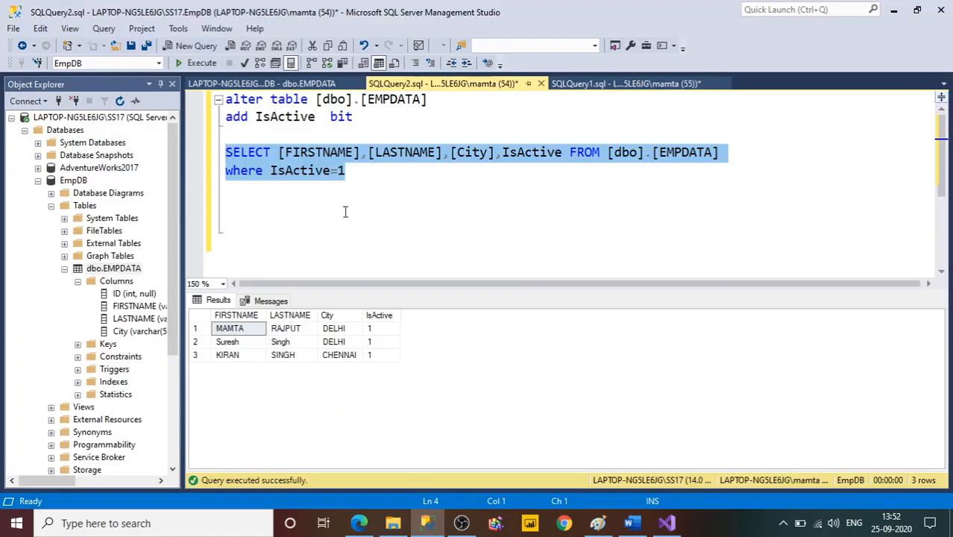
double_click(684, 153)
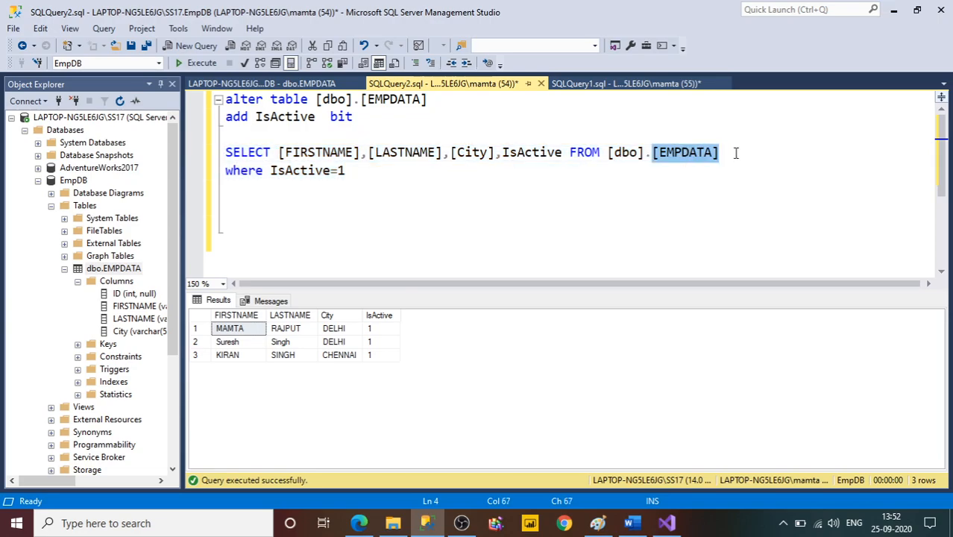
click(347, 170)
double_click(692, 157)
click(372, 188)
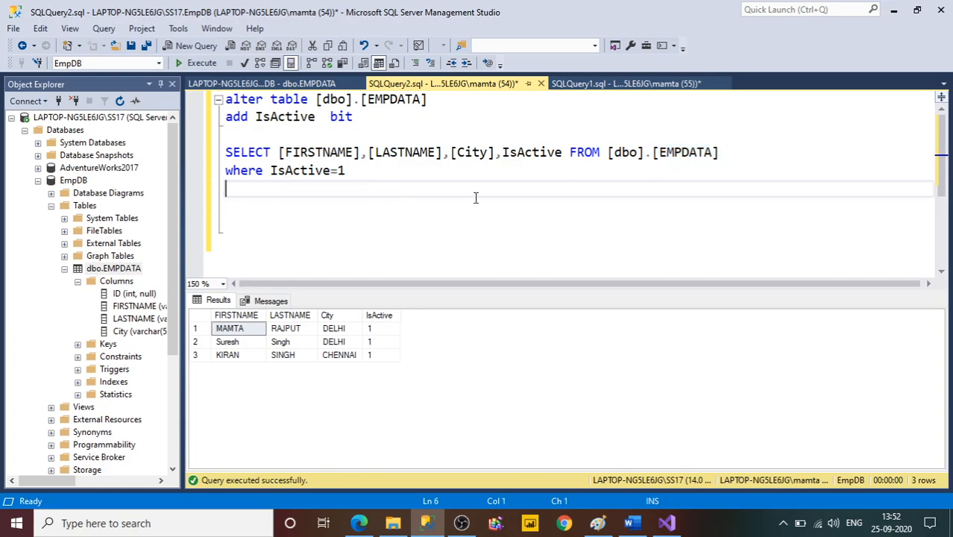
click(351, 172)
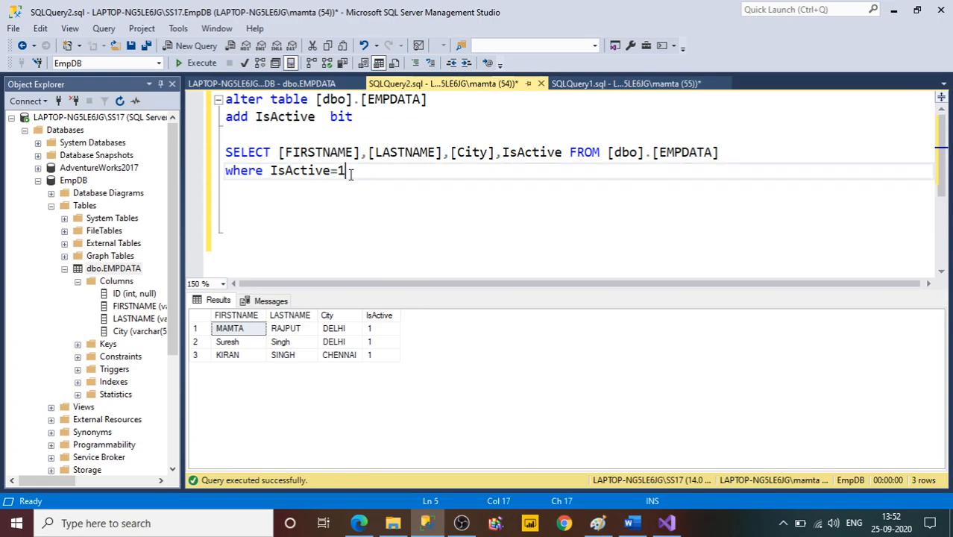
drag(349, 186, 226, 134)
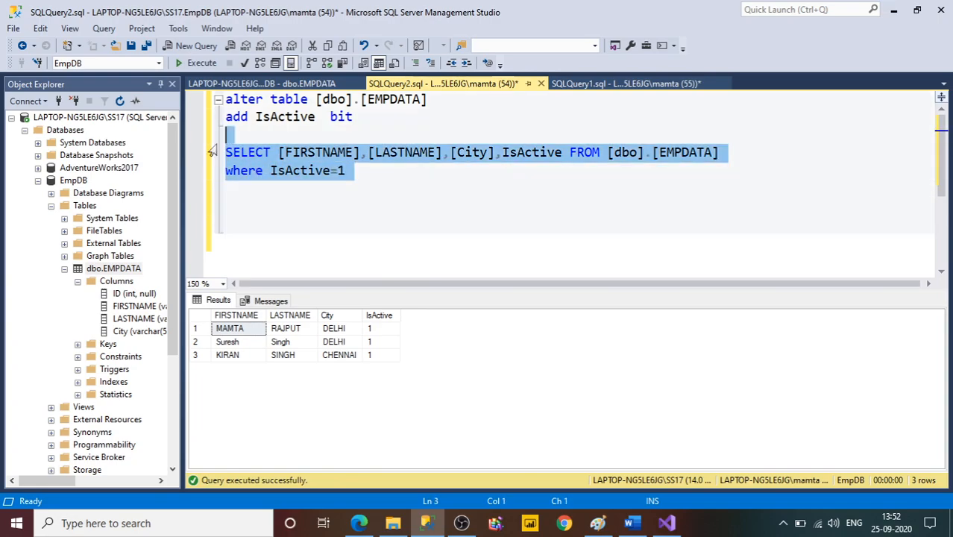
click(196, 62)
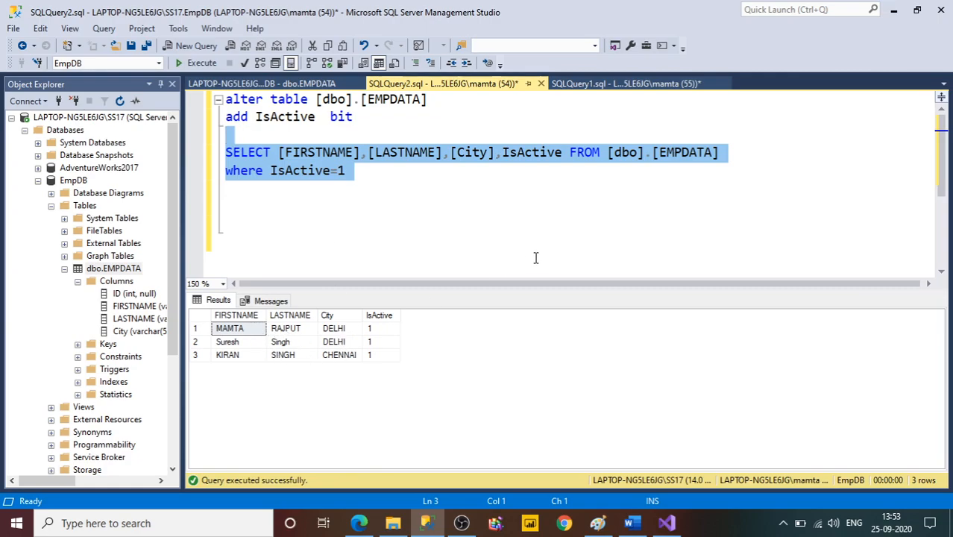
Run only the EMPDATA SELECT line without the WHERE filter and examine the second row and the IsActive column of the results.
click(730, 153)
drag(730, 153, 223, 153)
click(197, 63)
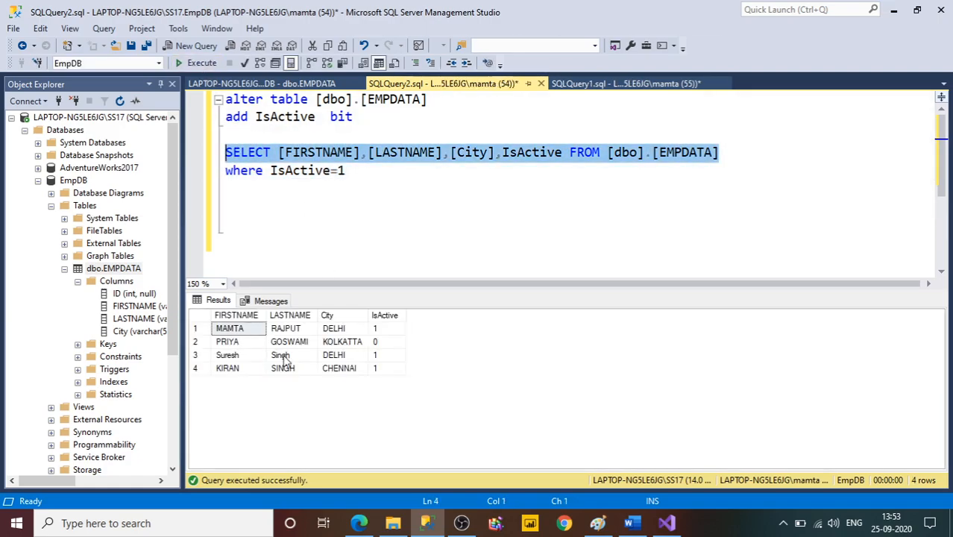
click(204, 343)
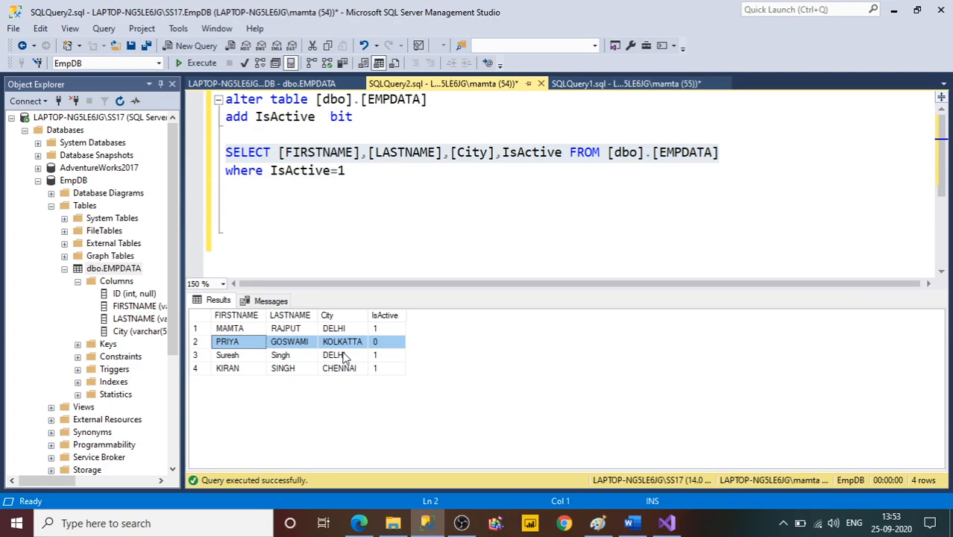
click(398, 319)
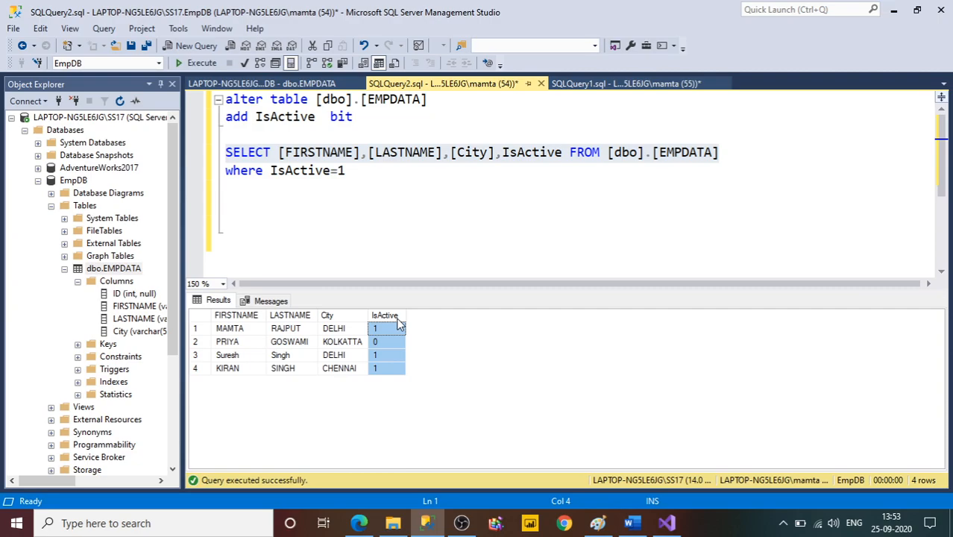
Switch back to Visual Studio, start a new embedded report data source of type Microsoft SQL Server, and open its connection builder.
click(666, 522)
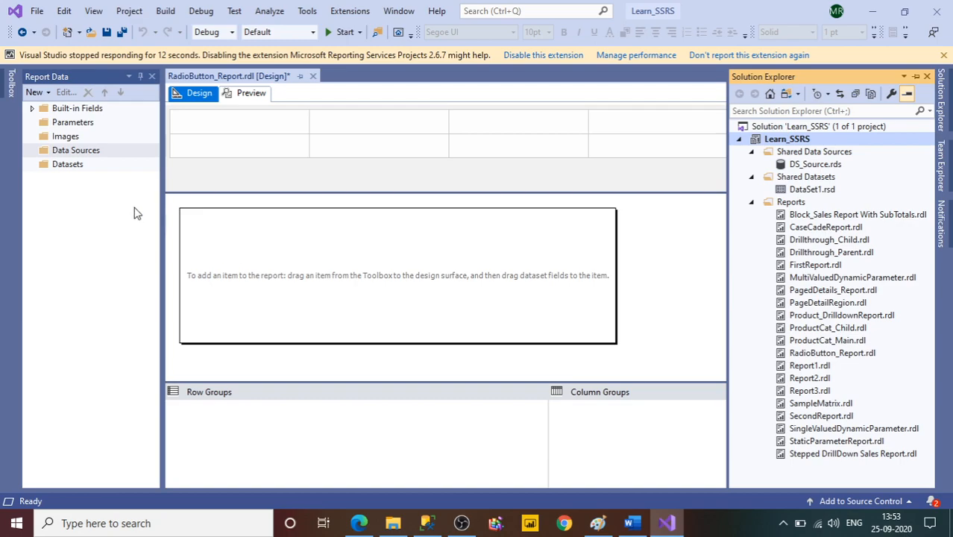
click(78, 152)
right_click(78, 154)
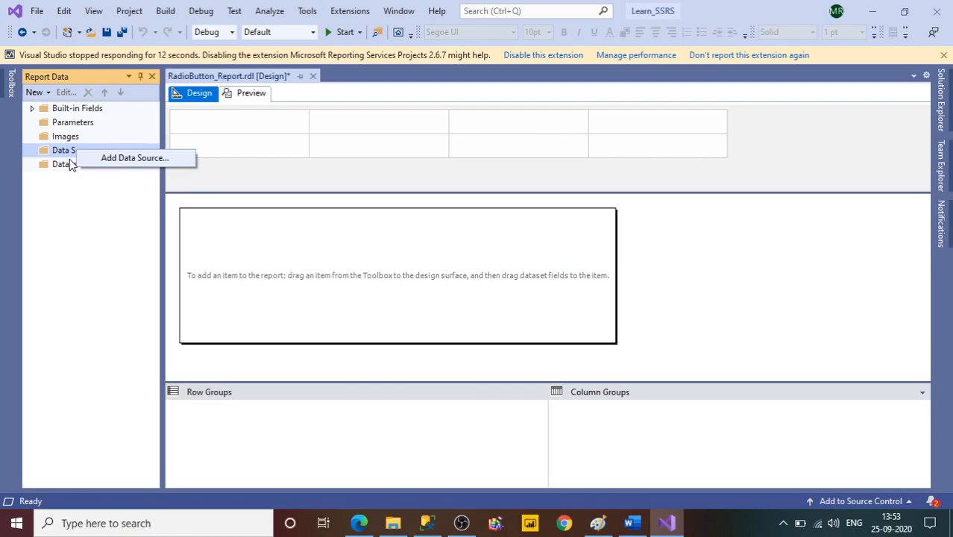
click(116, 162)
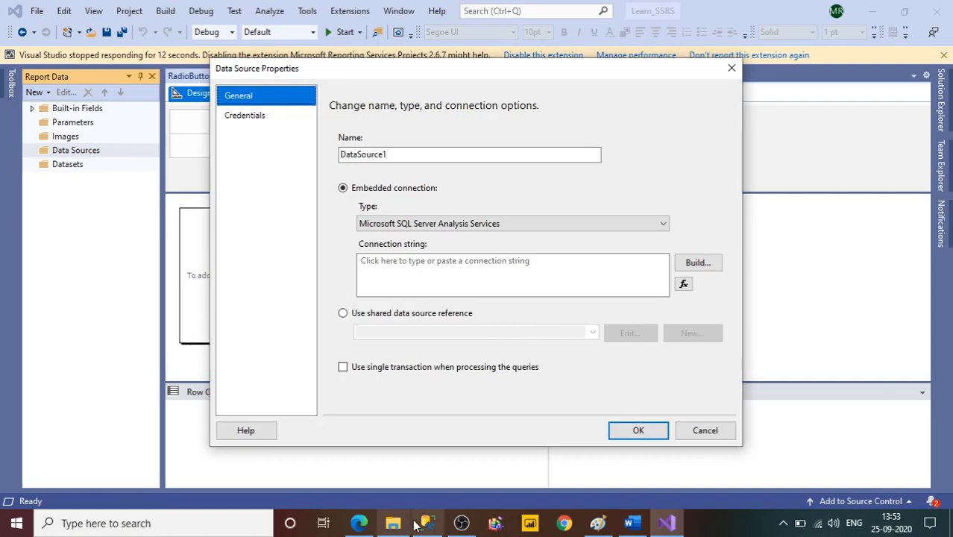
click(643, 222)
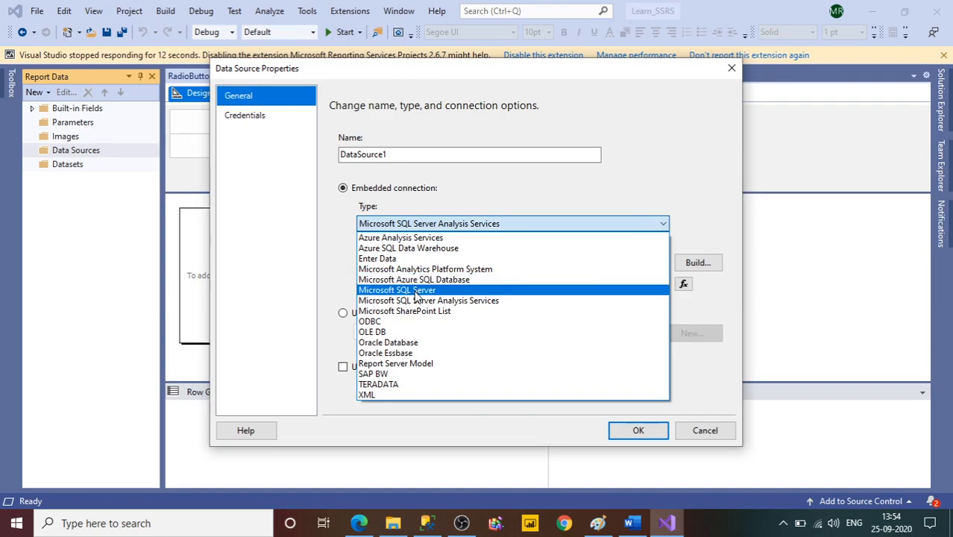
click(415, 290)
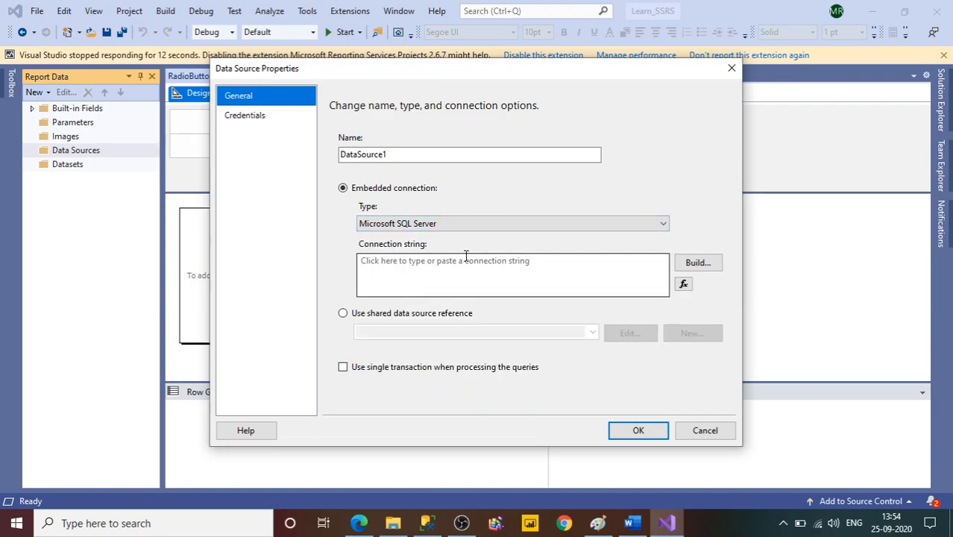
click(490, 275)
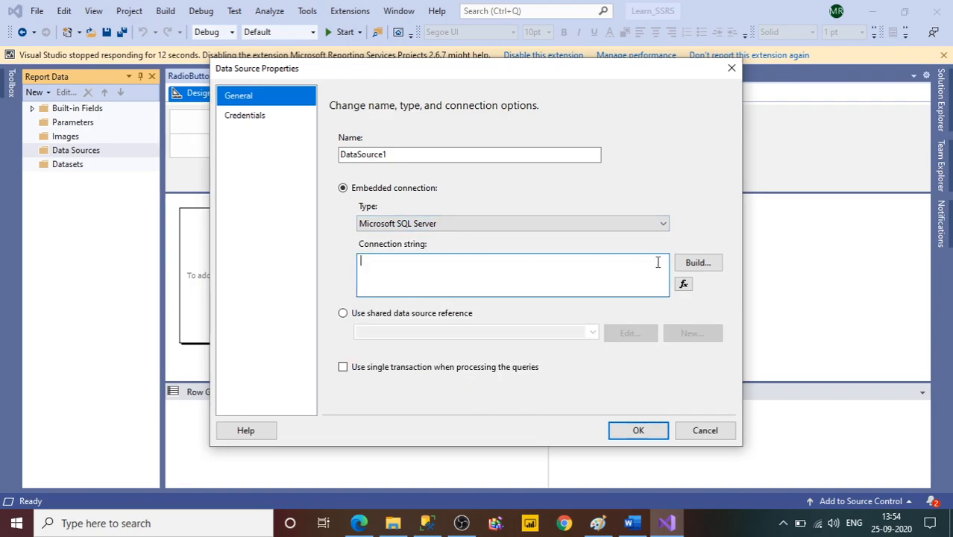
click(694, 262)
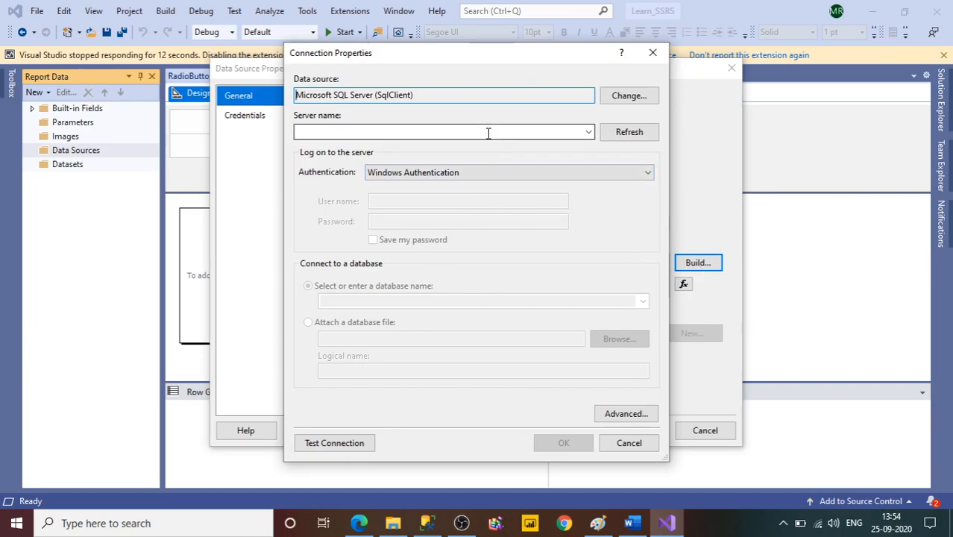
Switch to SQL Server Management Studio and copy the server name from the Database Engine connection dialog.
click(431, 524)
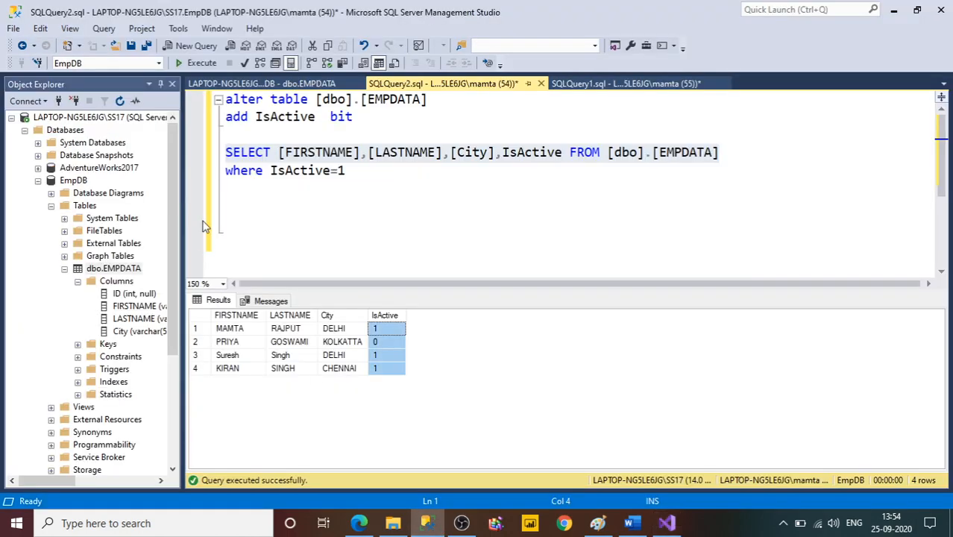
click(25, 101)
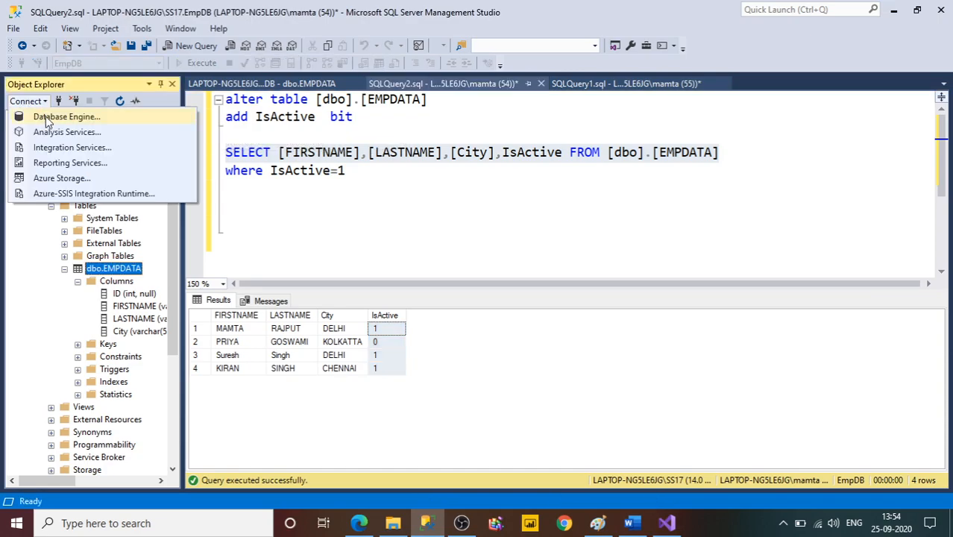
click(53, 117)
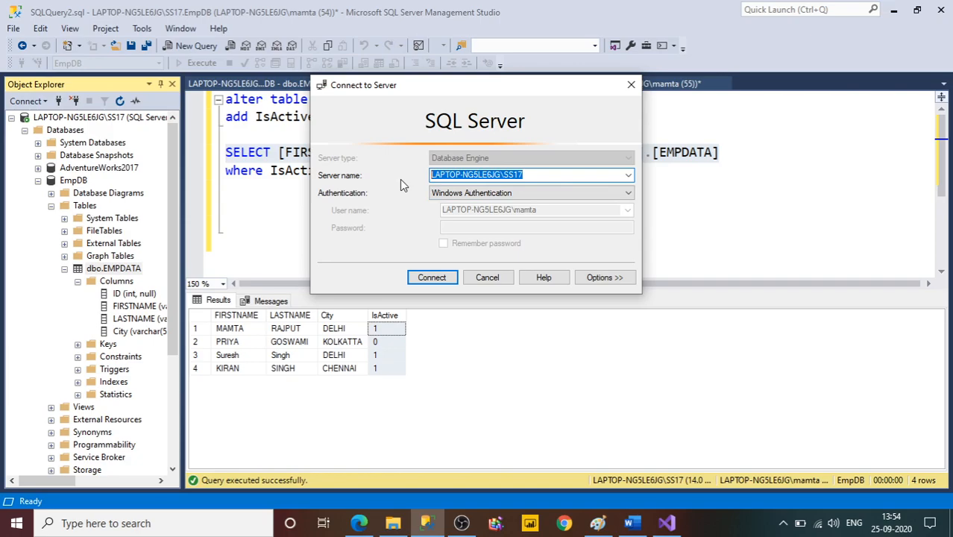
click(631, 84)
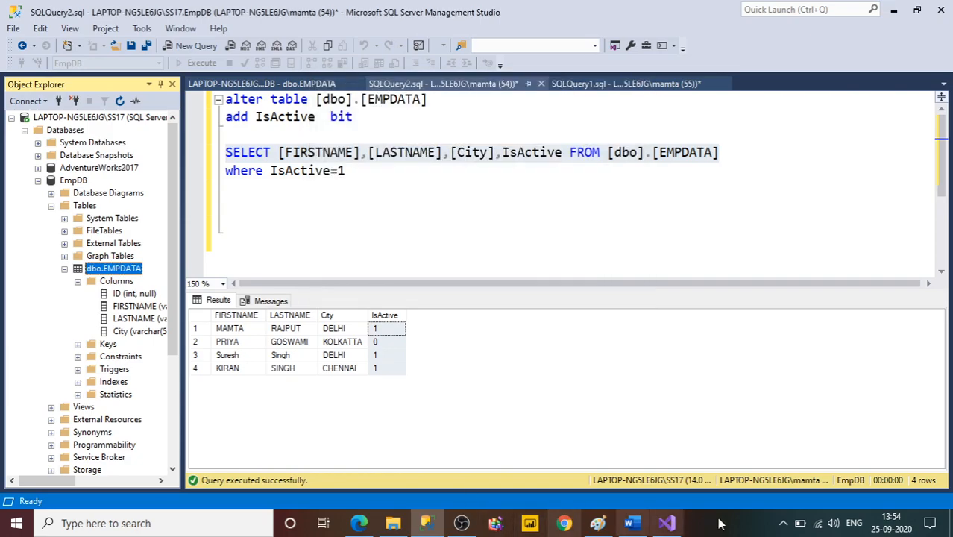
Return to Visual Studio and set the connection's server name to LAPTOP-NG5LE6JG\SS17 and its database to EmpDB.
click(667, 524)
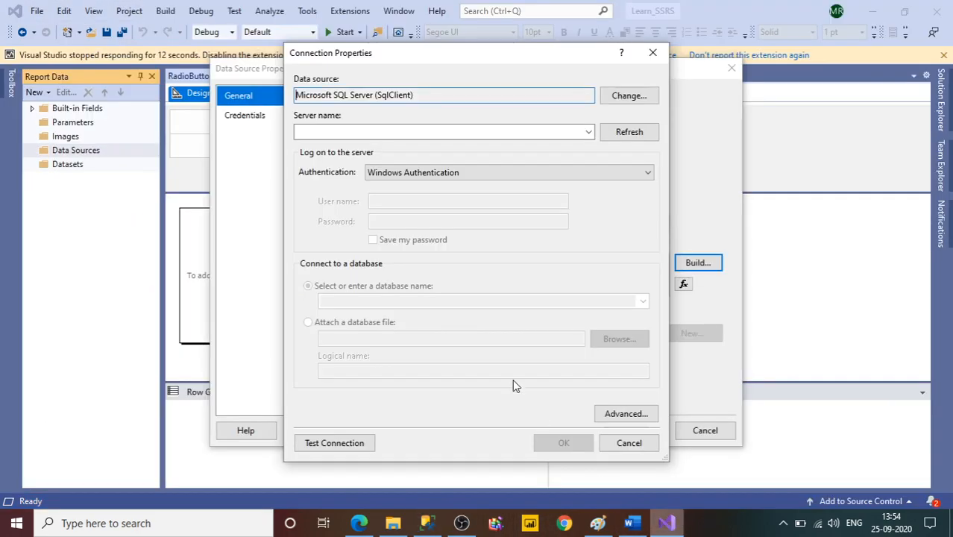
click(404, 132)
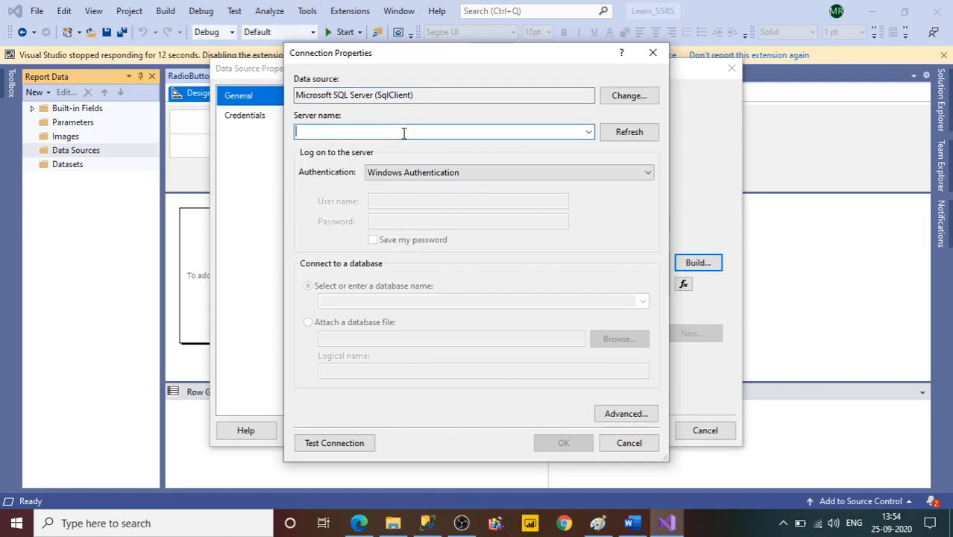
text(LAPTOP-NG5LE6JG\SS17)
click(643, 300)
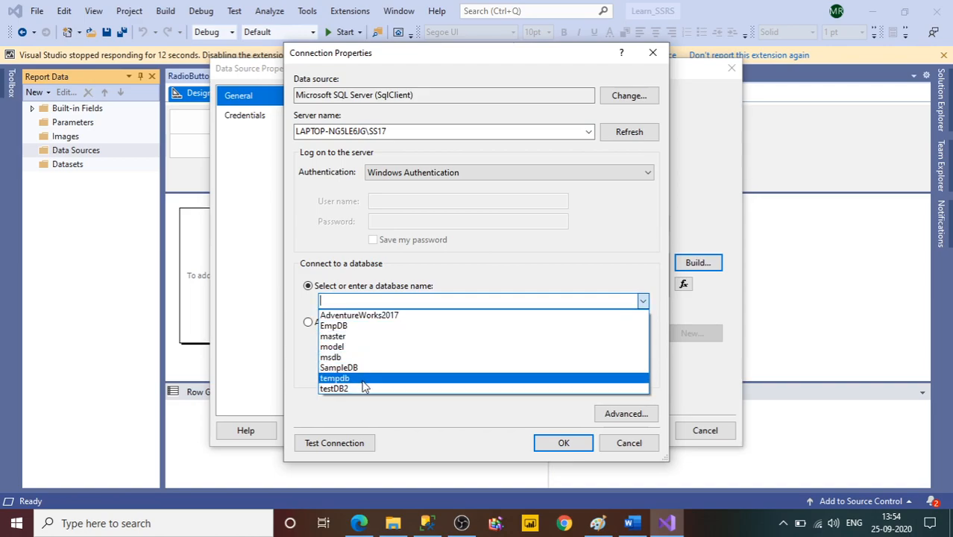
click(337, 325)
click(322, 301)
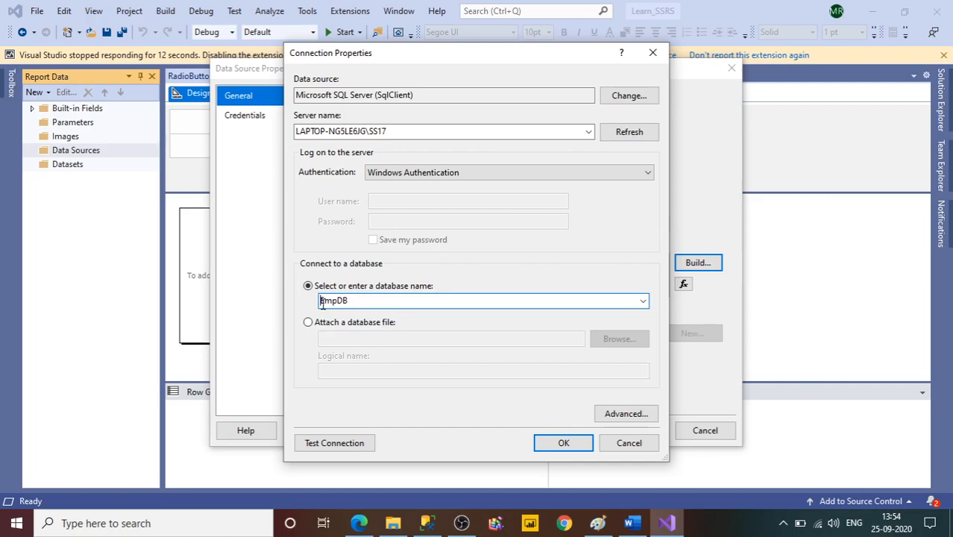
Test the EmpDB connection and save the new data source with it.
click(364, 452)
click(525, 311)
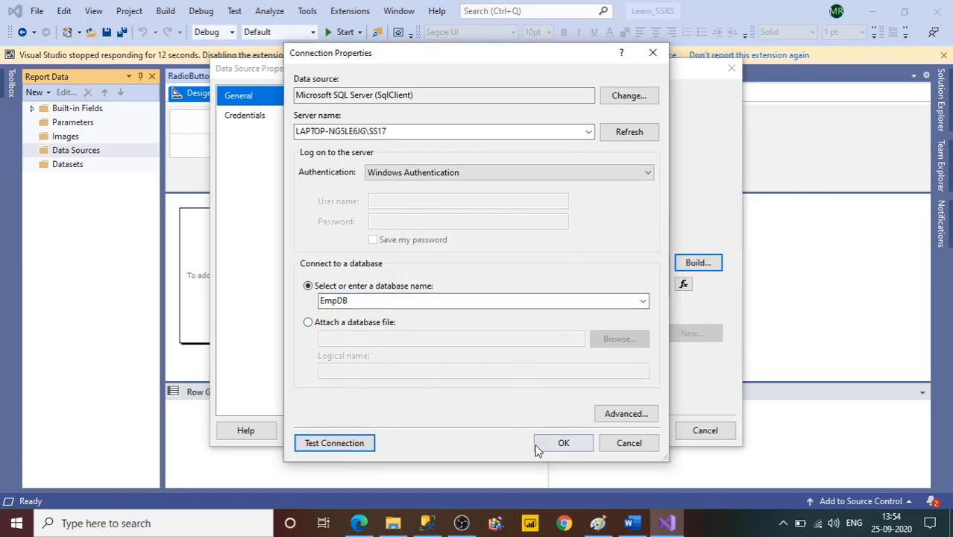
click(551, 445)
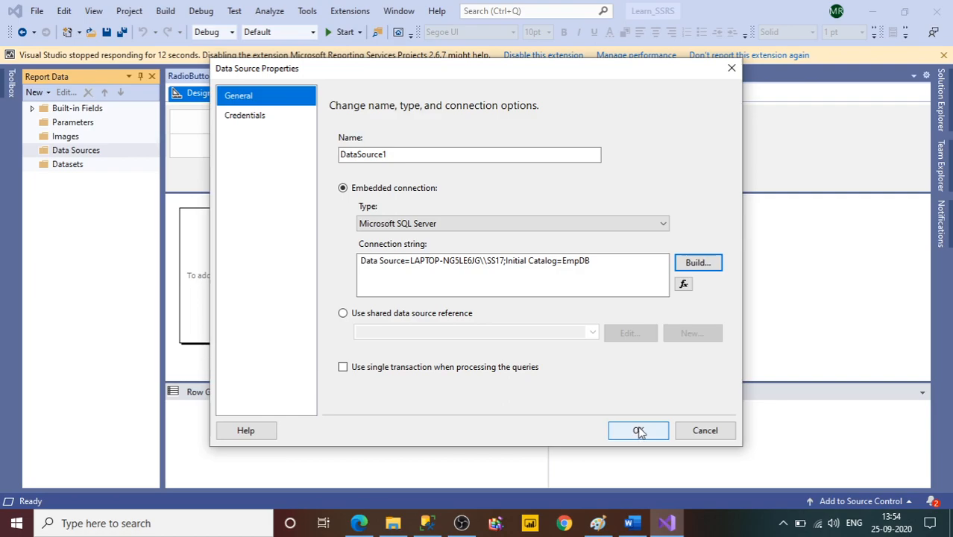
click(638, 430)
Set DataSource1's credentials to Use Windows Authentication (integrated security).
double_click(97, 166)
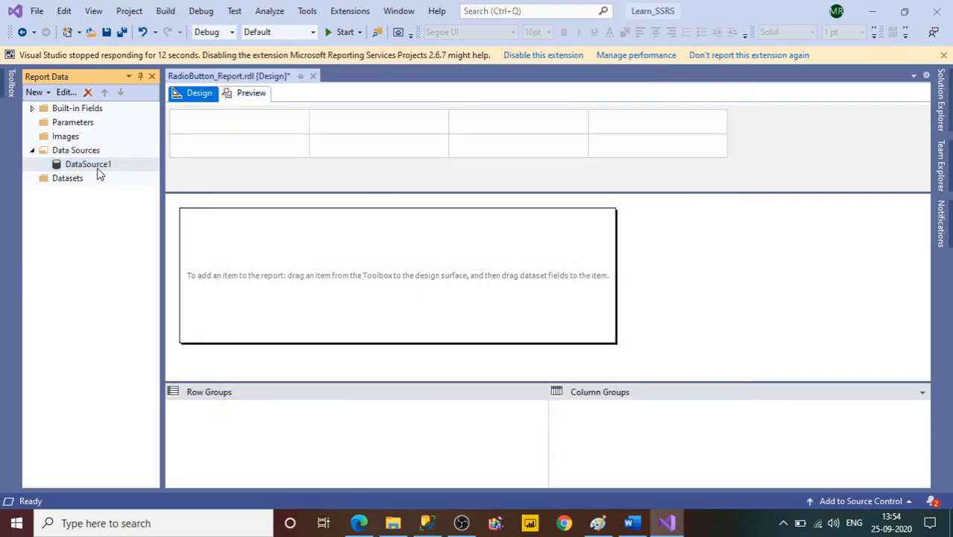
click(250, 119)
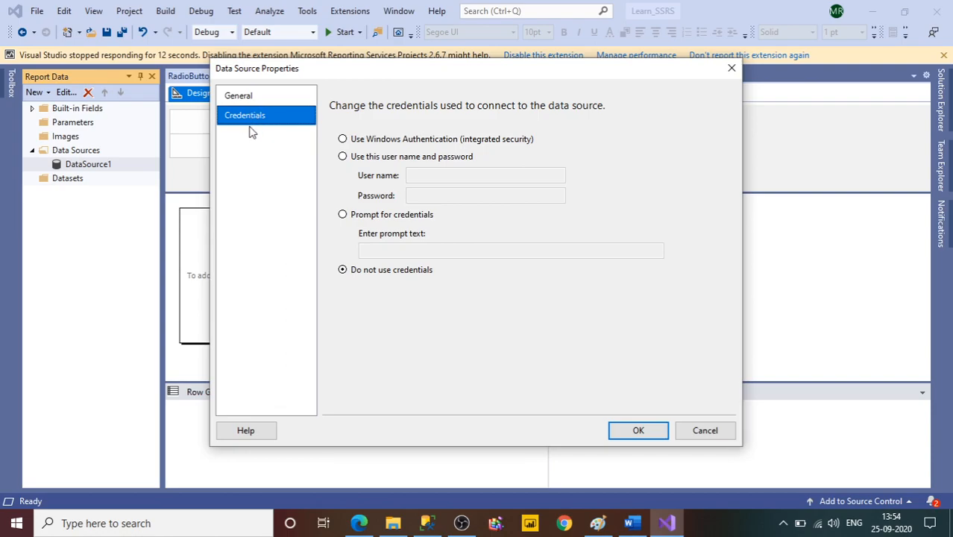
click(342, 139)
click(660, 438)
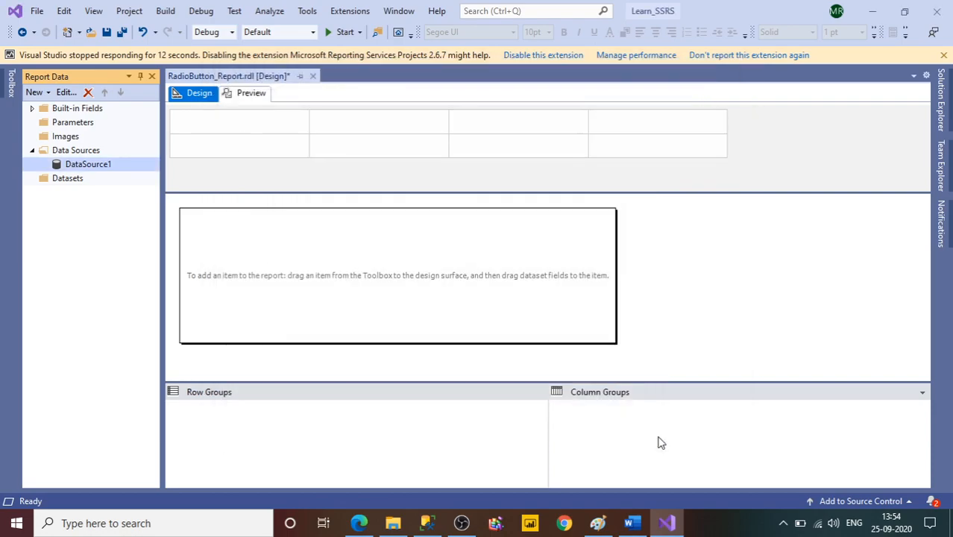
Add a new dataset to the report and name it DS_EmpDetails.
click(82, 182)
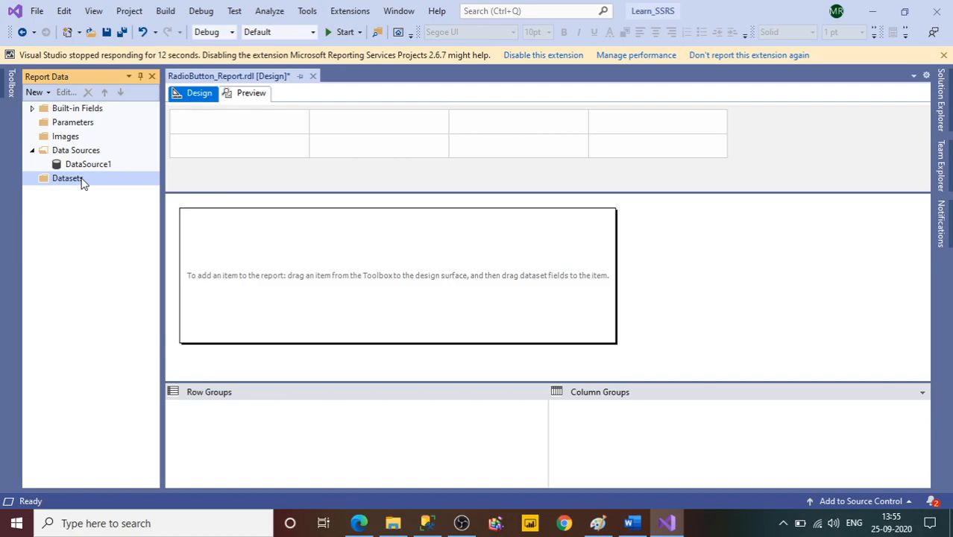
click(90, 167)
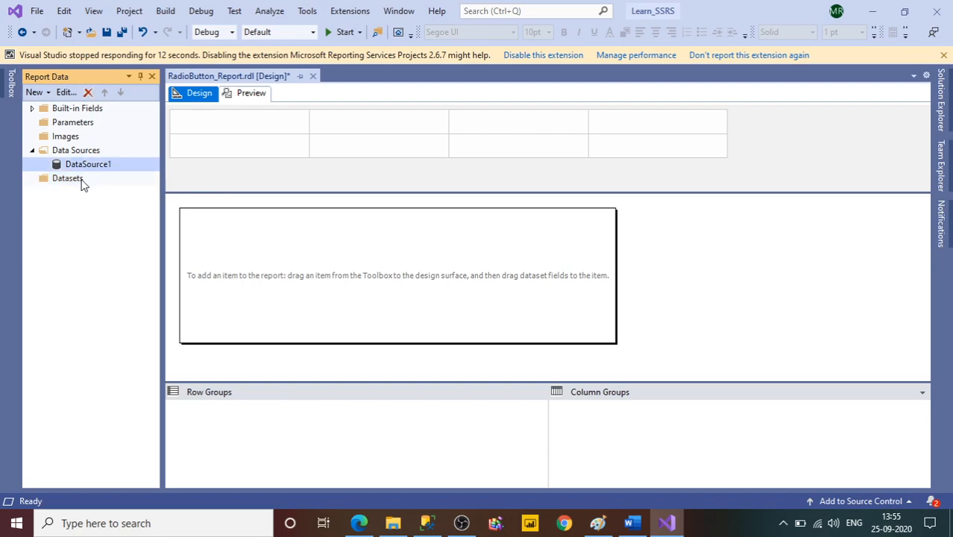
click(82, 184)
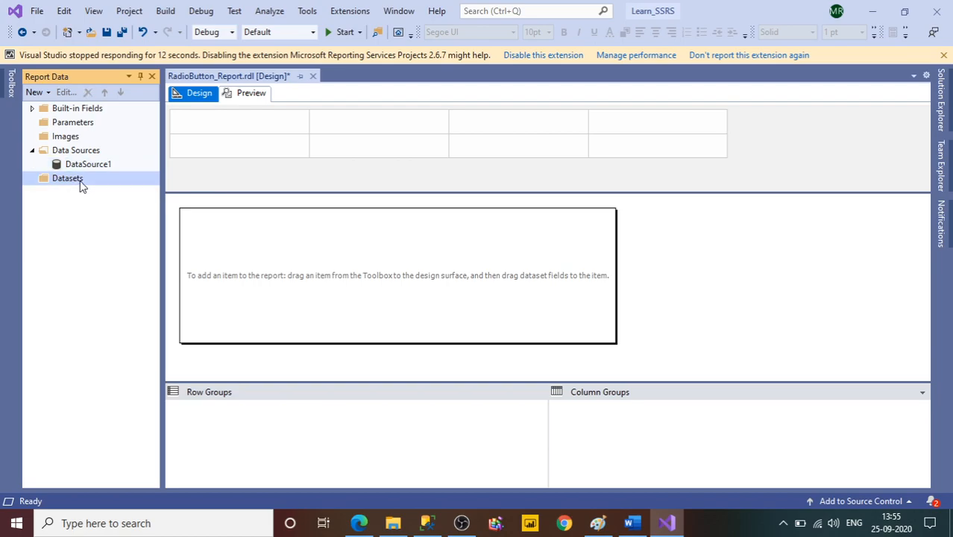
right_click(82, 186)
click(107, 198)
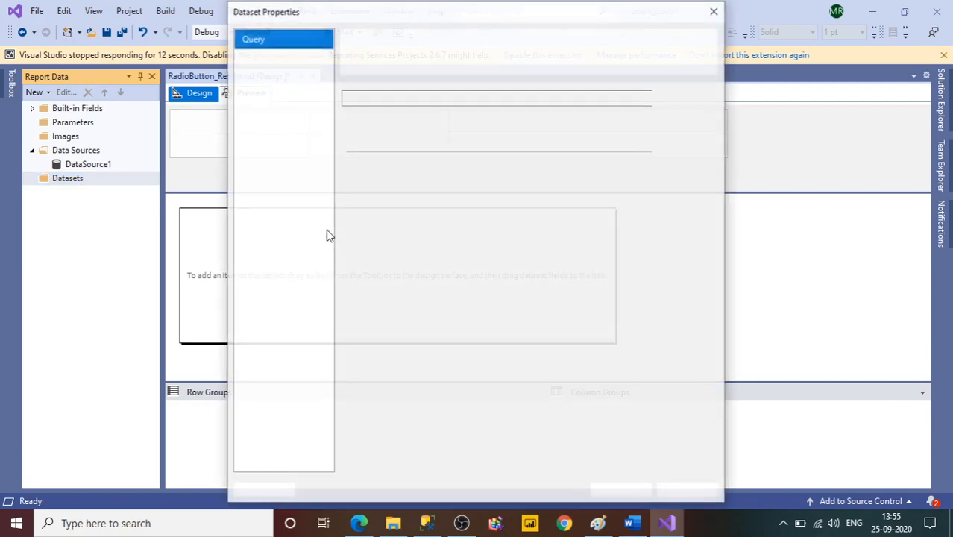
drag(384, 99, 336, 96)
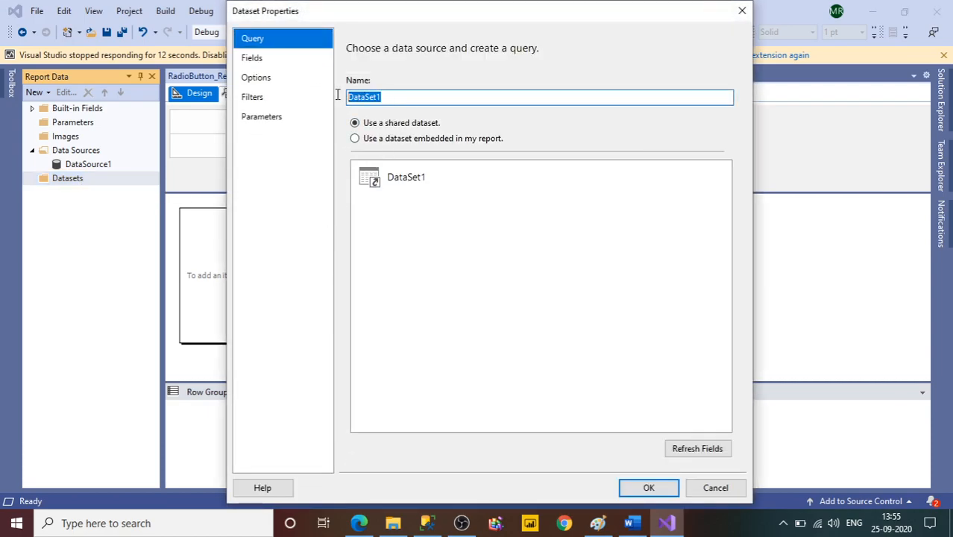
text(Emoda)
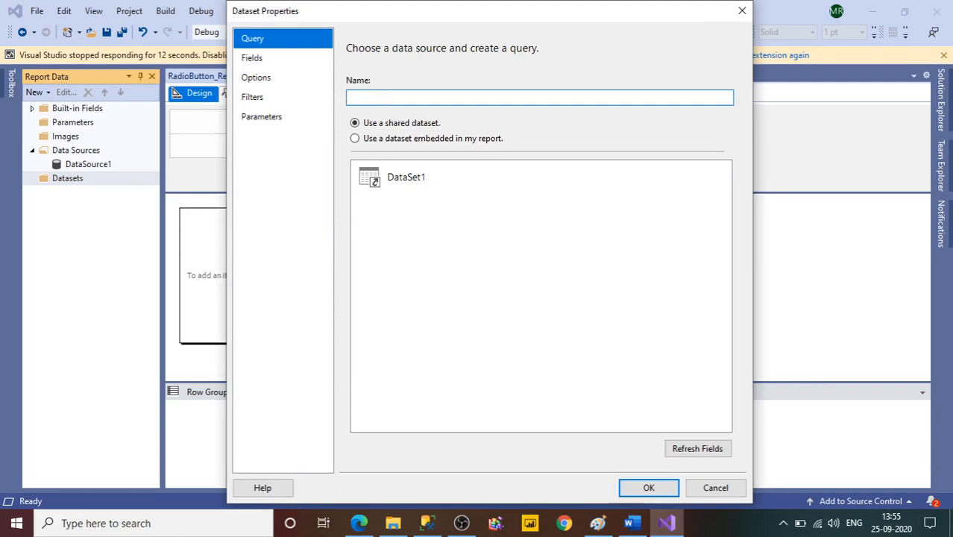
text(mp)
text(DS_)
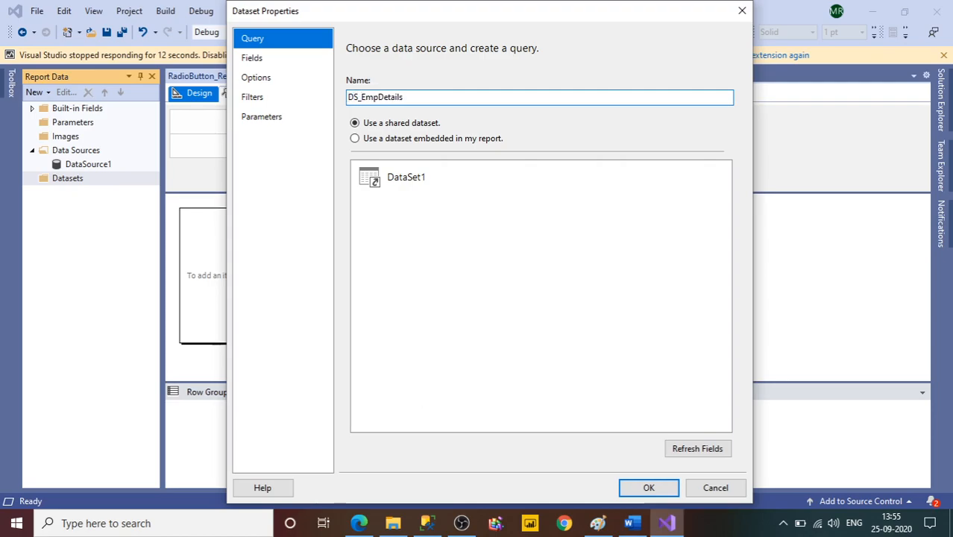
Make DS_EmpDetails a dataset embedded in the report and base it on DataSource1.
click(383, 139)
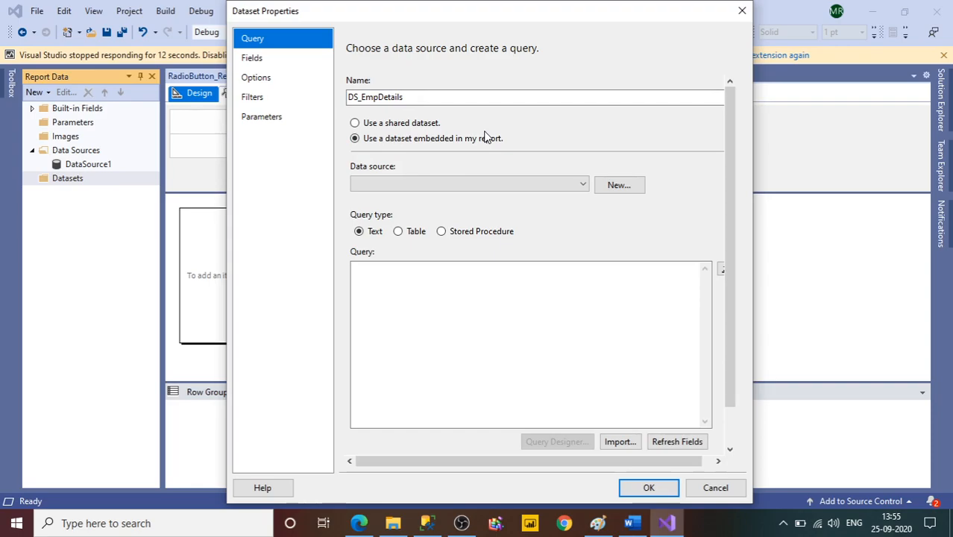
click(504, 183)
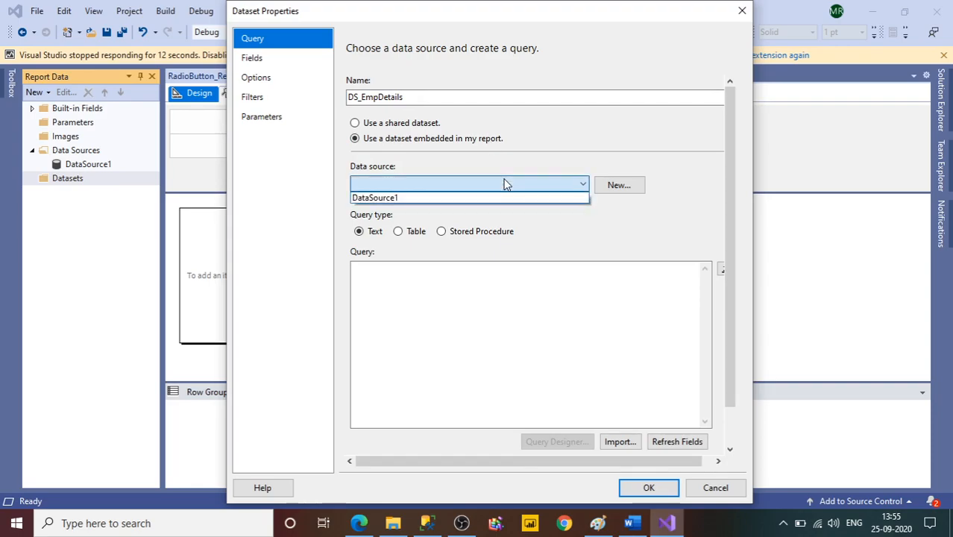
click(465, 199)
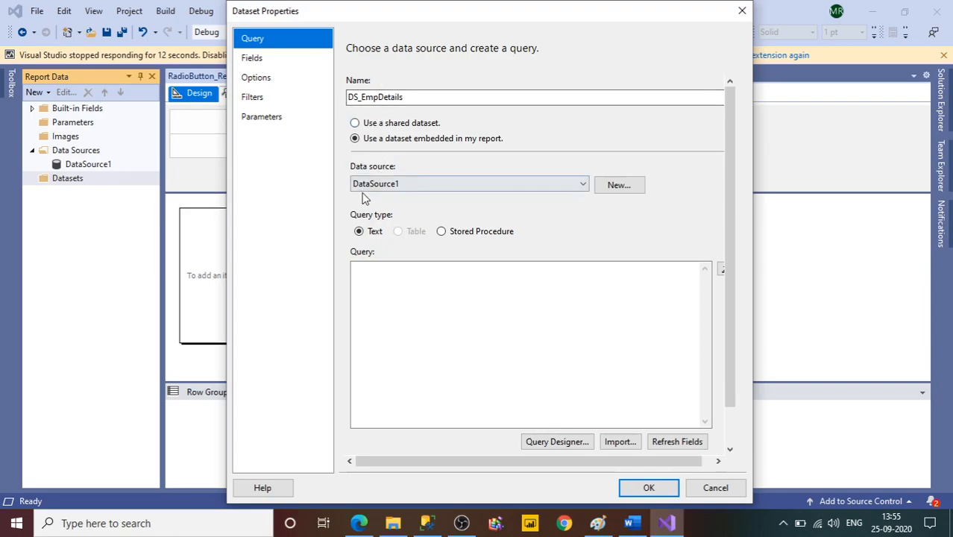
Copy the EMPDATA SELECT query with where IsActive=1 from SQL Server Management Studio into the dataset's query in Visual Studio.
click(410, 283)
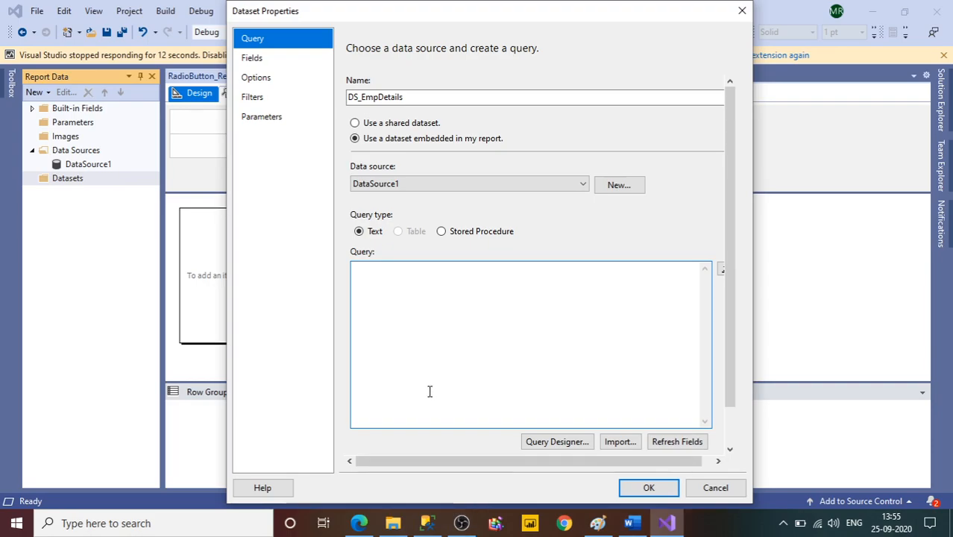
click(426, 522)
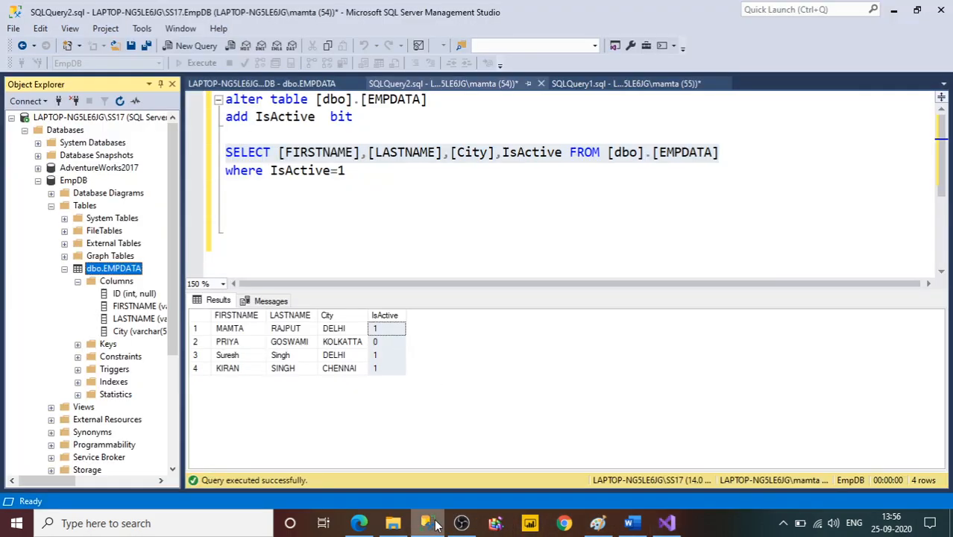
drag(361, 190, 229, 141)
drag(340, 202, 214, 165)
key(ctrl+c)
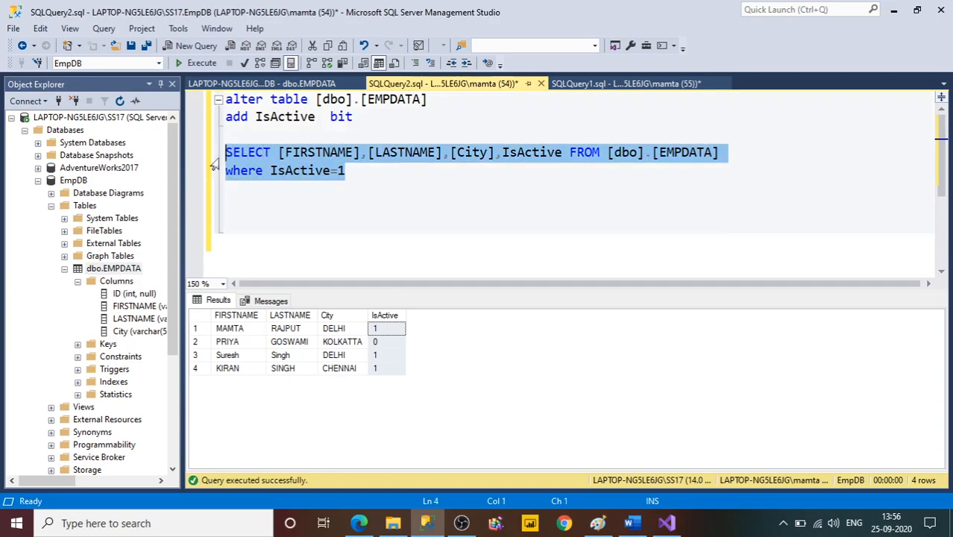
key(alt+Tab)
key(ctrl+v)
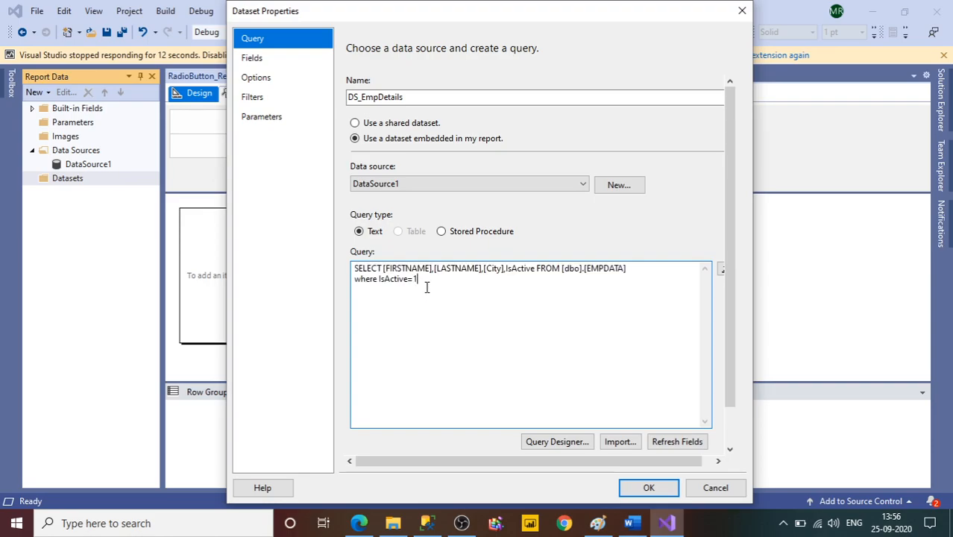
drag(420, 281, 415, 278)
click(648, 488)
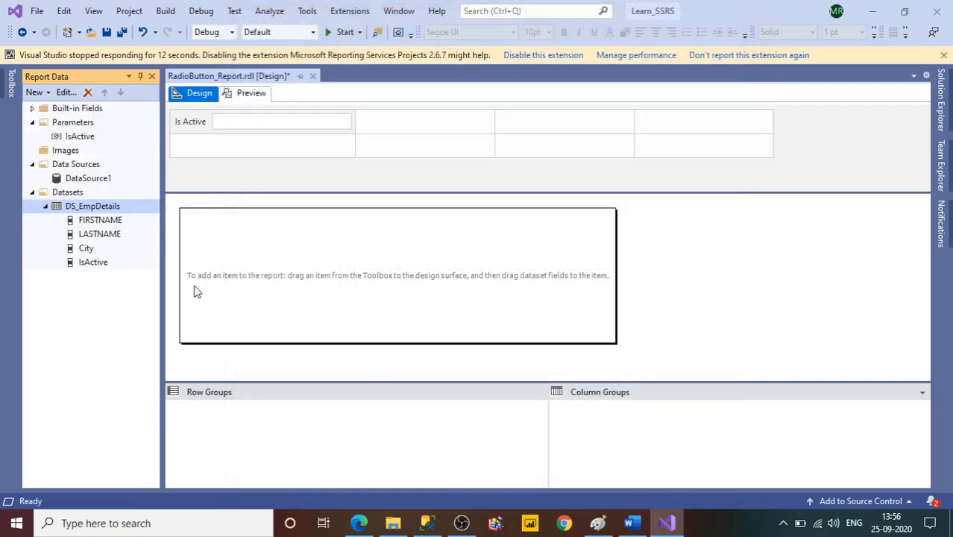
Review the report's parameters and the query, fields, options, filters and parameter mapping of DS_EmpDetails.
click(33, 124)
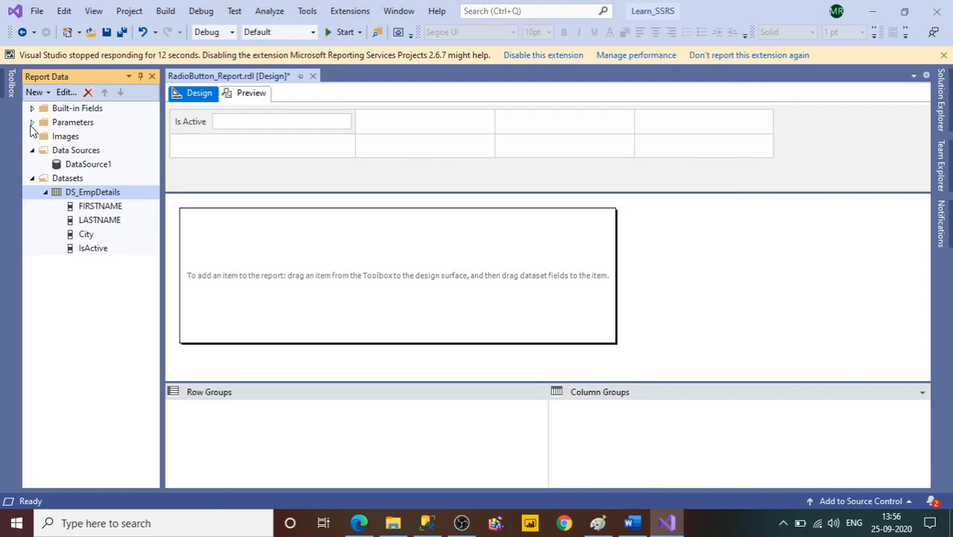
click(32, 123)
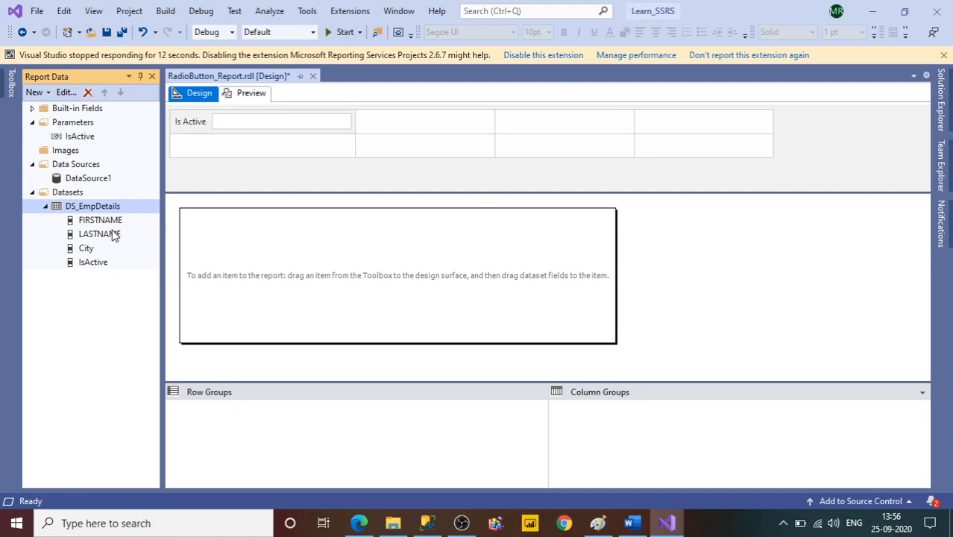
double_click(95, 210)
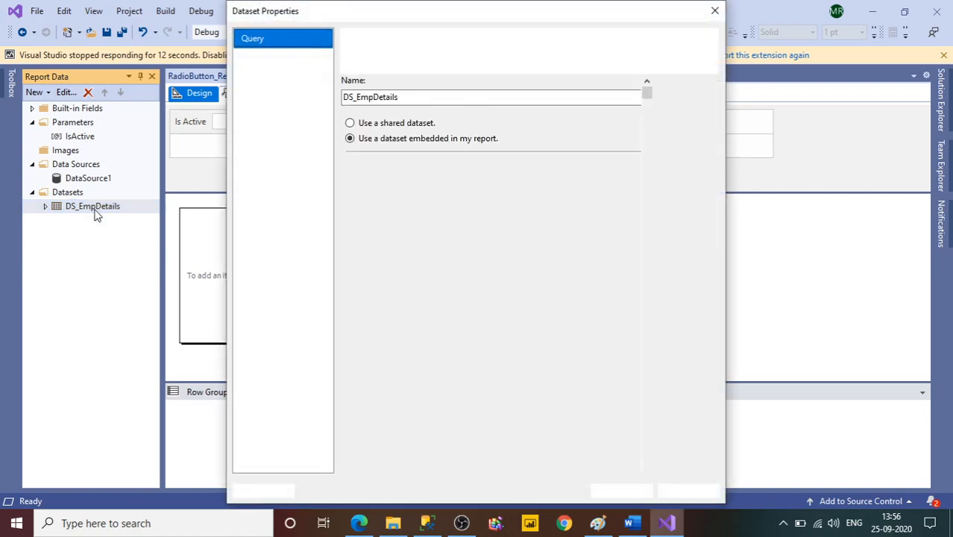
click(270, 67)
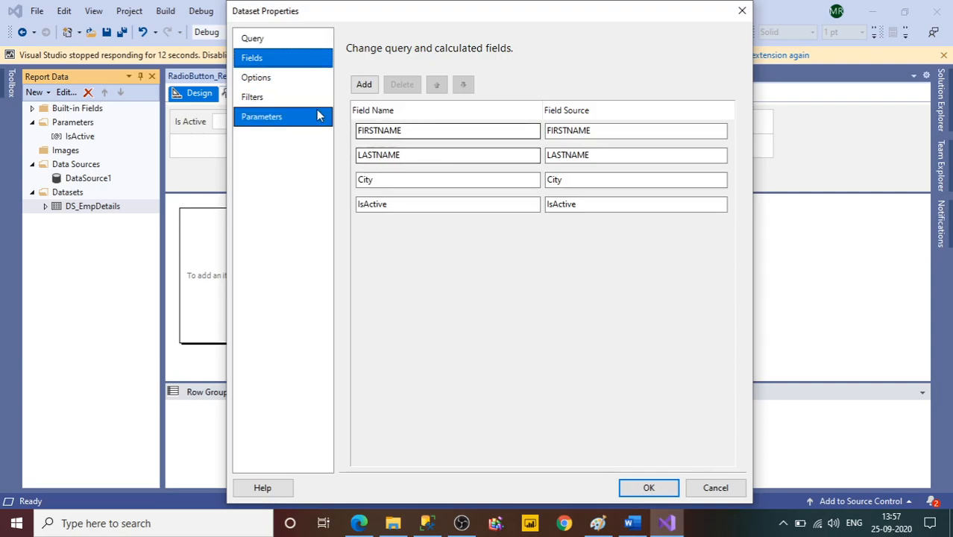
click(252, 38)
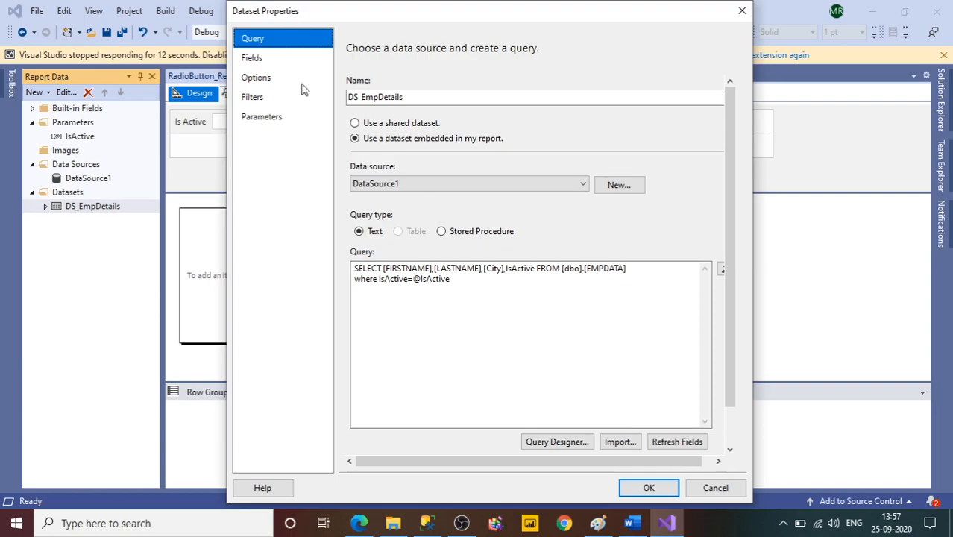
click(259, 59)
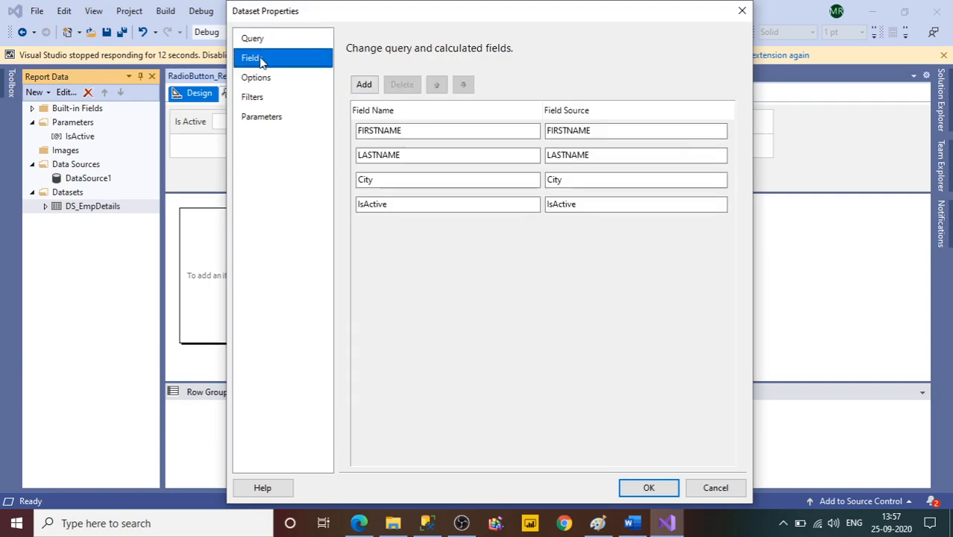
click(281, 82)
click(276, 105)
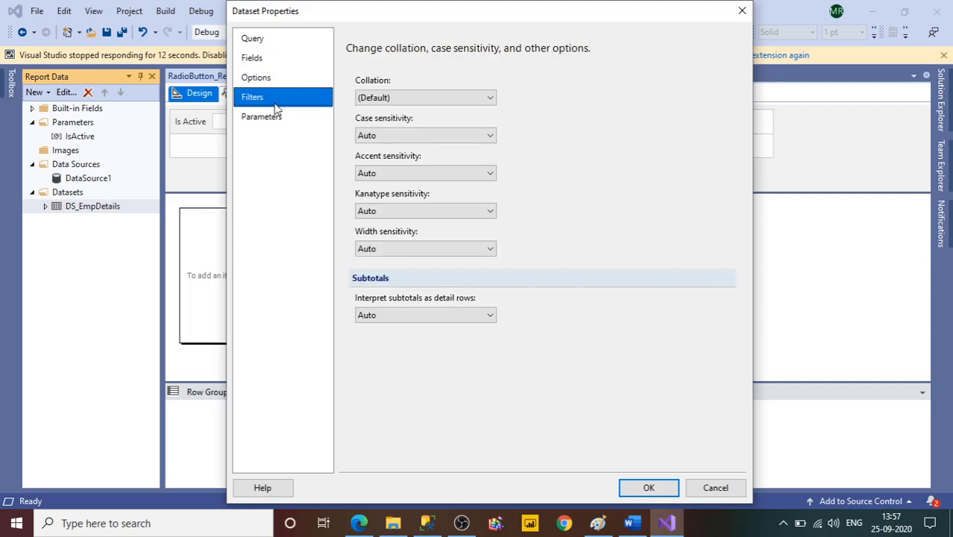
click(280, 116)
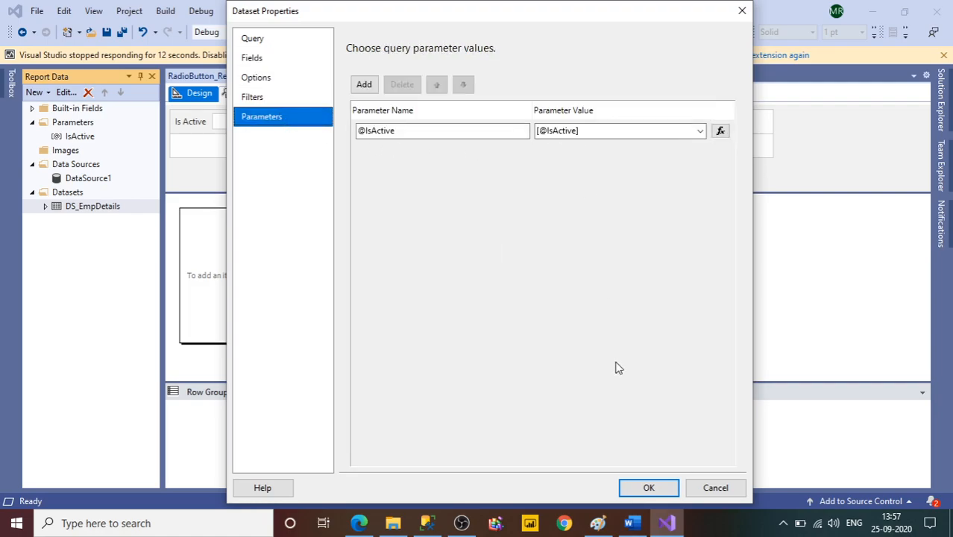
click(633, 486)
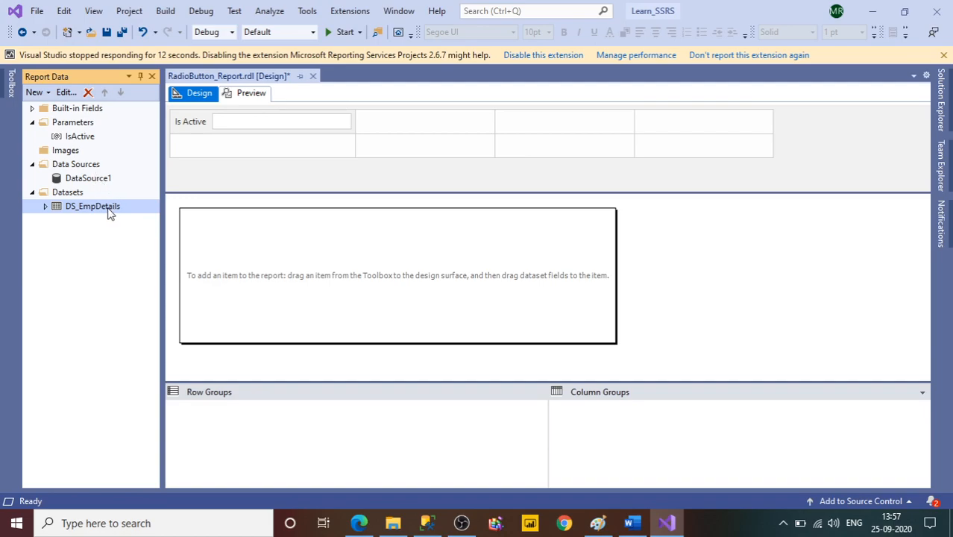
Insert a table into the upper-left area of the report body.
right_click(198, 225)
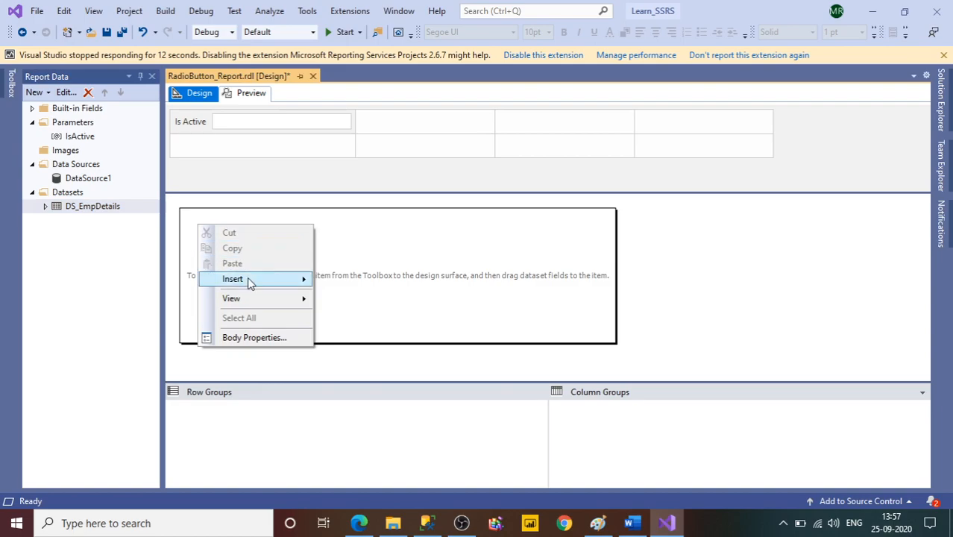
mouse_move(246, 279)
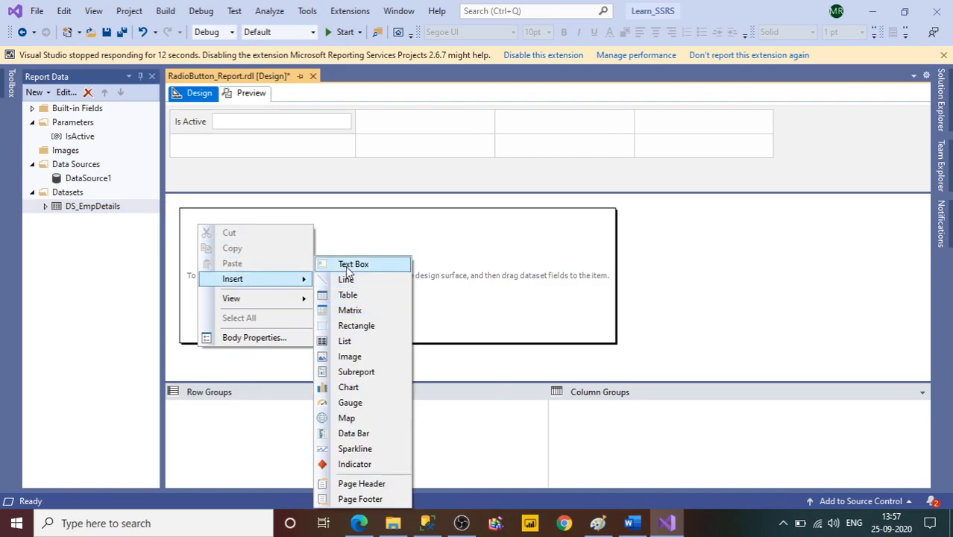
click(362, 297)
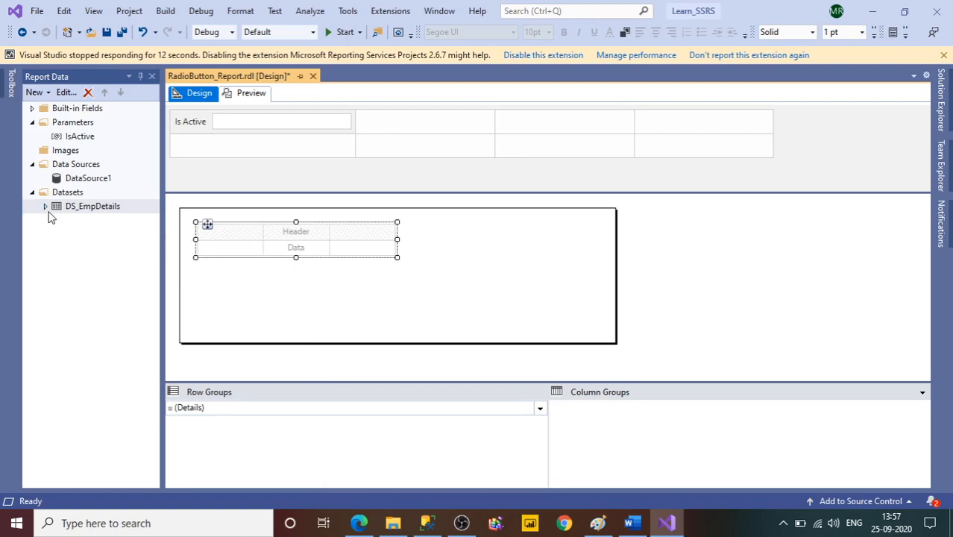
Fill the table's three columns with the FIRSTNAME, LASTNAME and City fields of DS_EmpDetails.
click(46, 209)
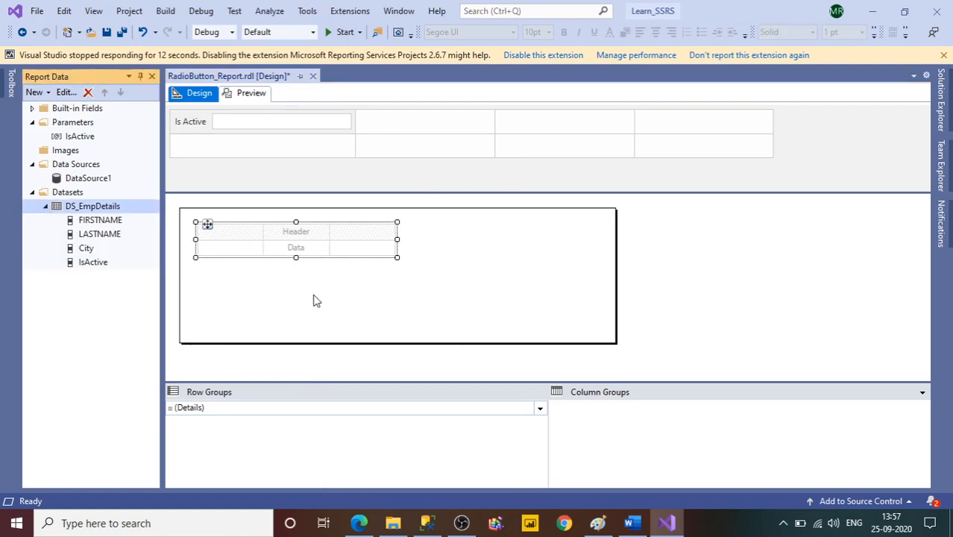
drag(216, 254, 227, 252)
drag(83, 235, 284, 246)
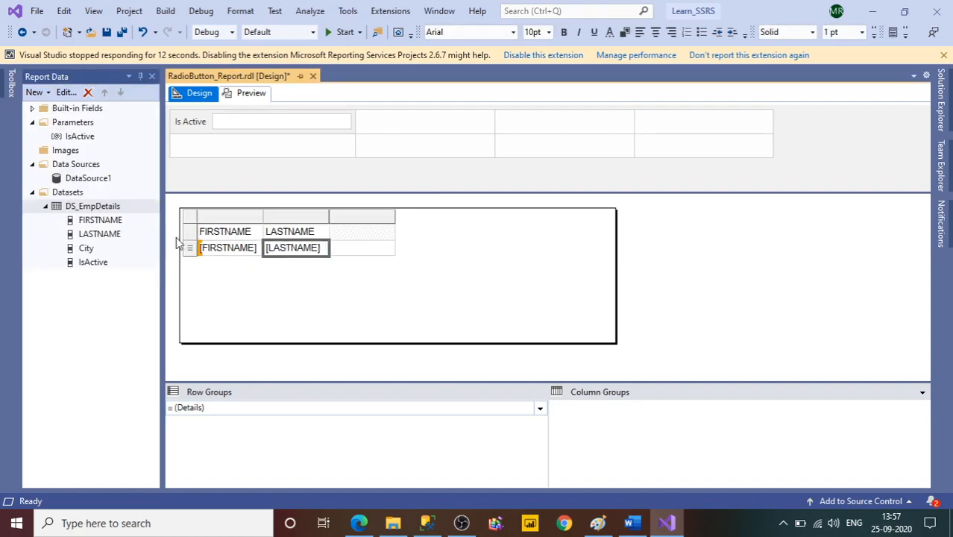
click(91, 249)
drag(97, 246, 354, 236)
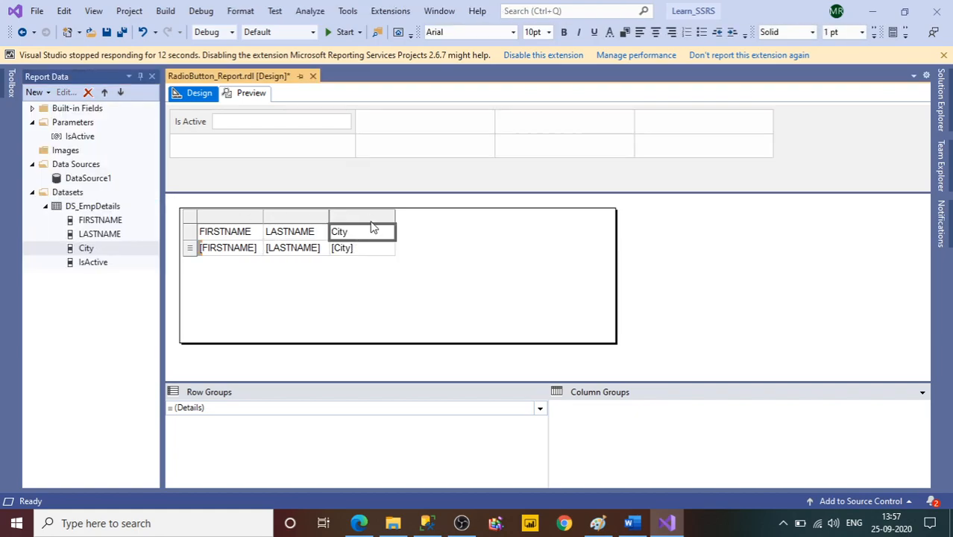
Insert a column to the right of City and place the IsActive field in its data row.
right_click(372, 229)
mouse_move(481, 229)
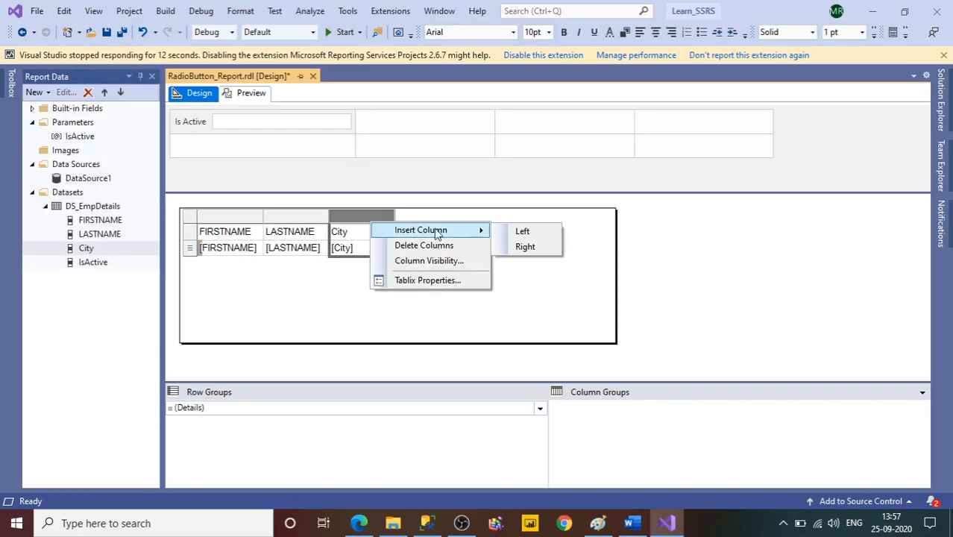
click(524, 246)
drag(98, 264, 433, 255)
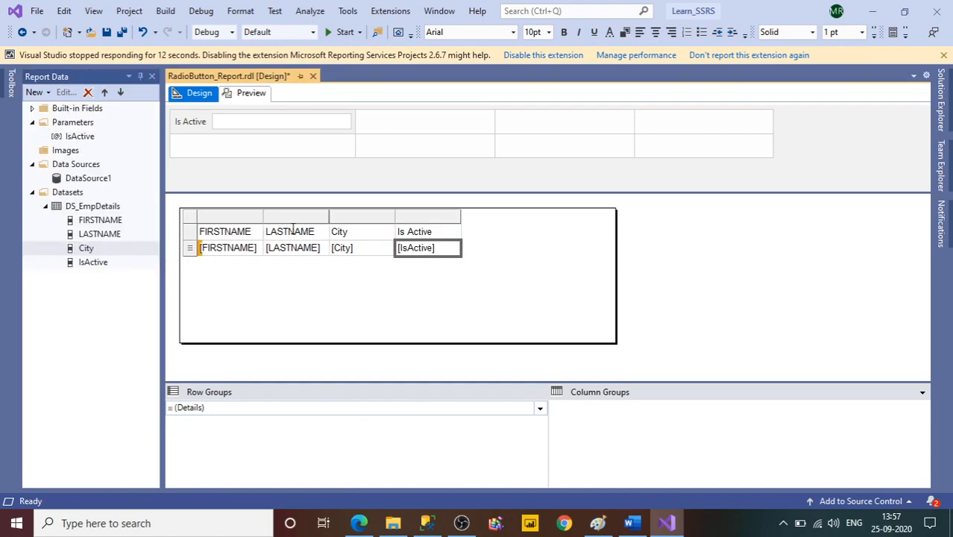
Move the whole employee table slightly right and down within the report body.
click(192, 217)
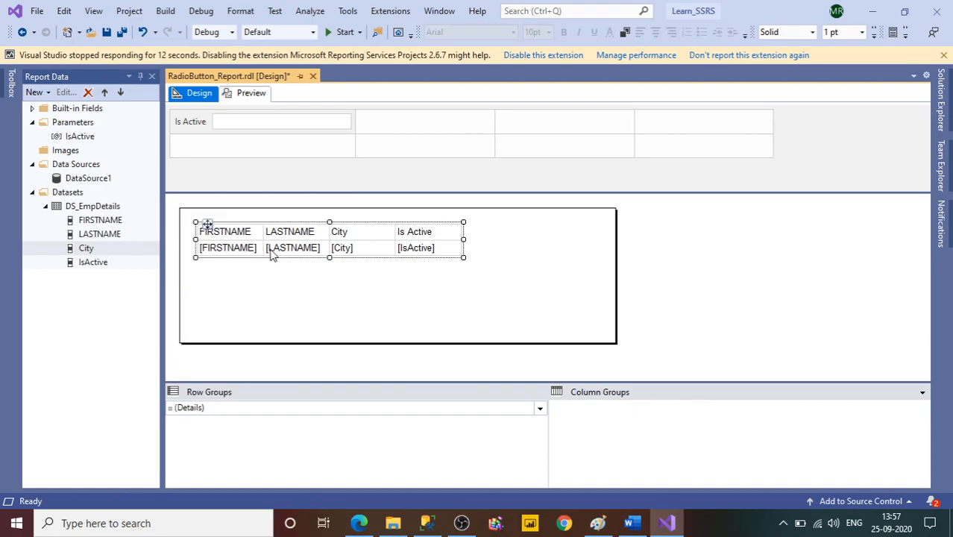
click(335, 322)
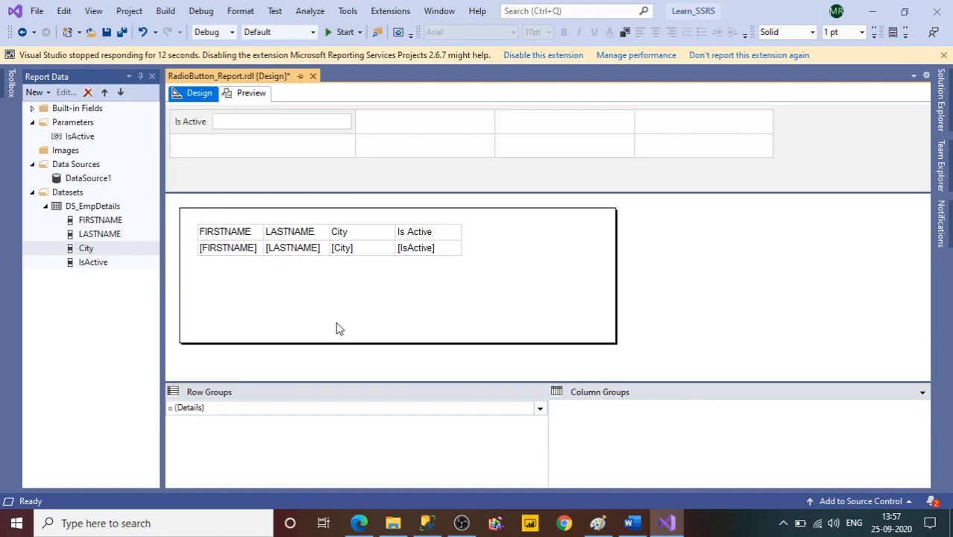
click(207, 227)
click(192, 216)
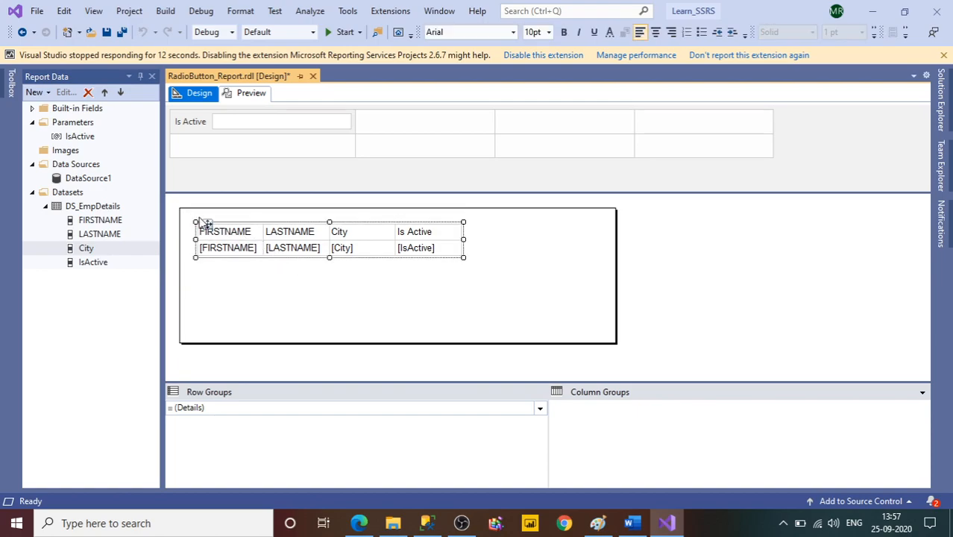
drag(206, 222, 249, 248)
Make the table's header row bold and give it a light purple background fill.
click(245, 257)
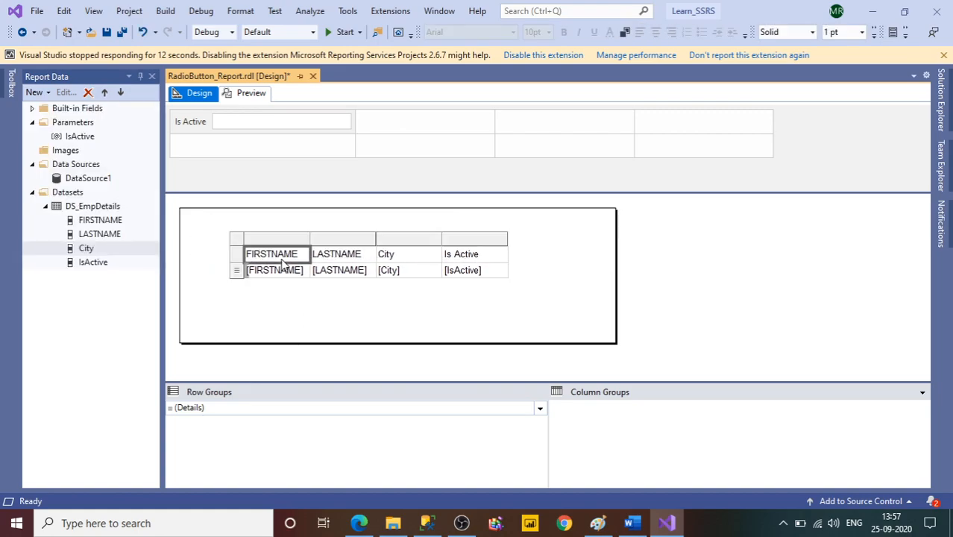
click(235, 254)
click(565, 33)
click(625, 34)
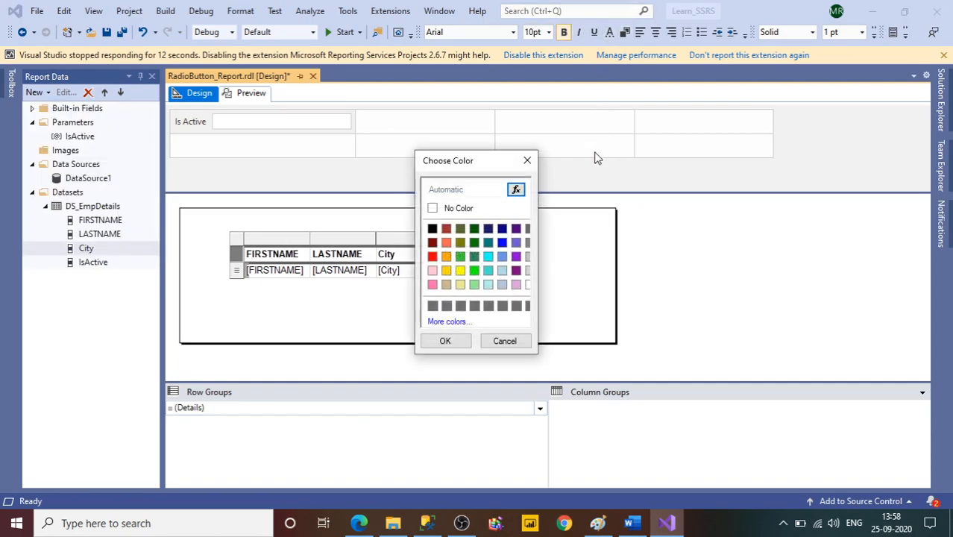
click(502, 229)
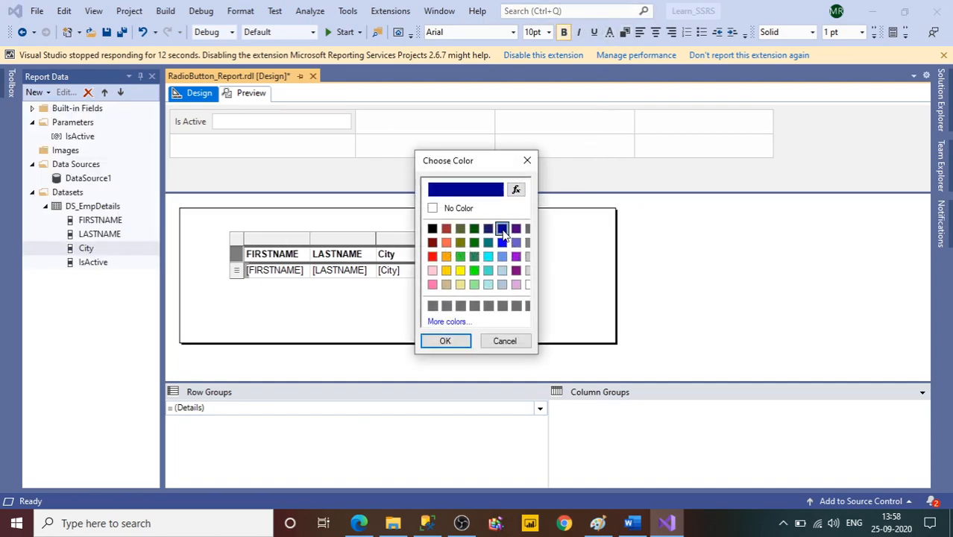
click(516, 284)
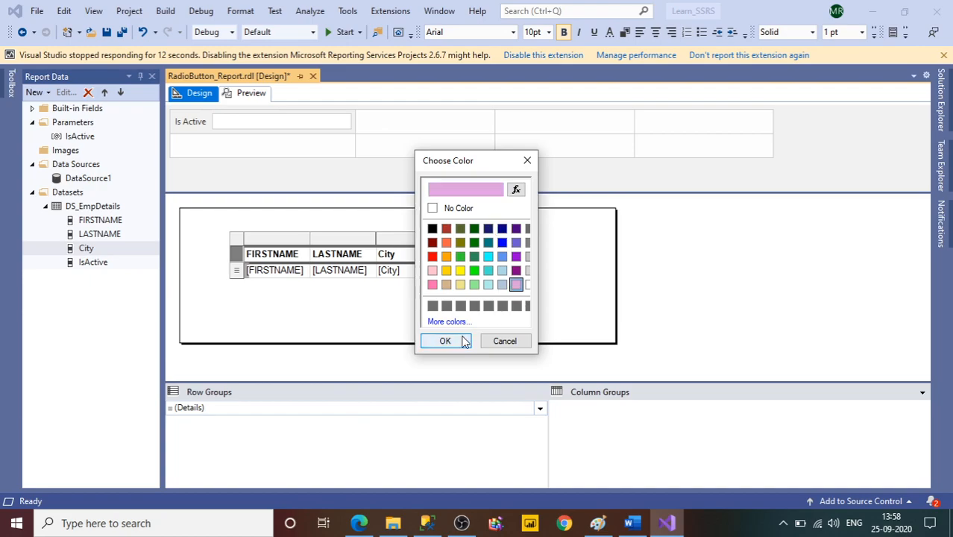
click(463, 341)
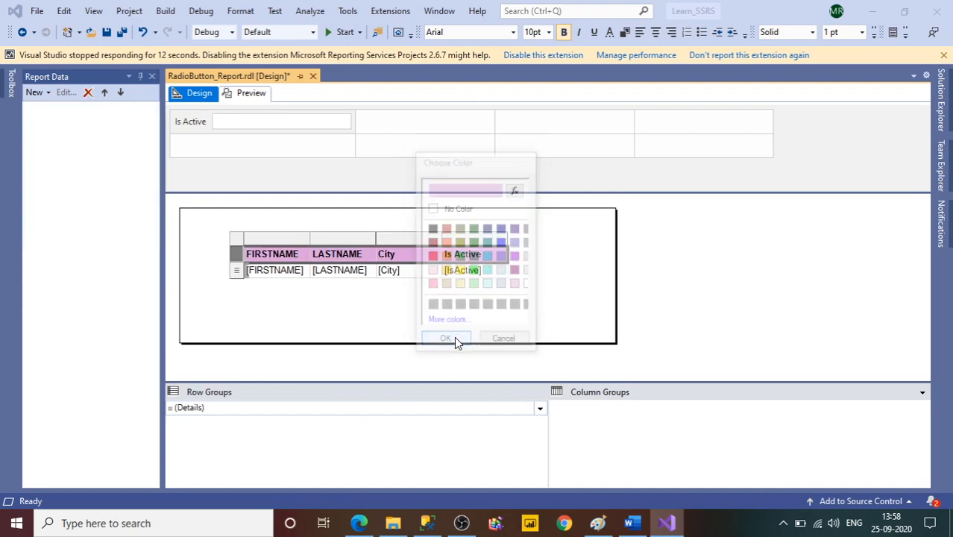
Set the header row's text colour to white.
click(608, 33)
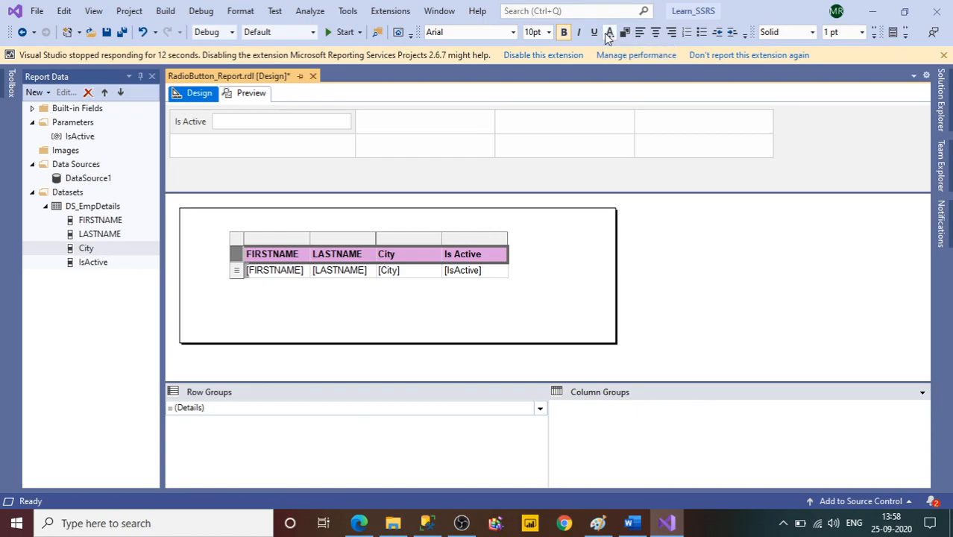
click(528, 286)
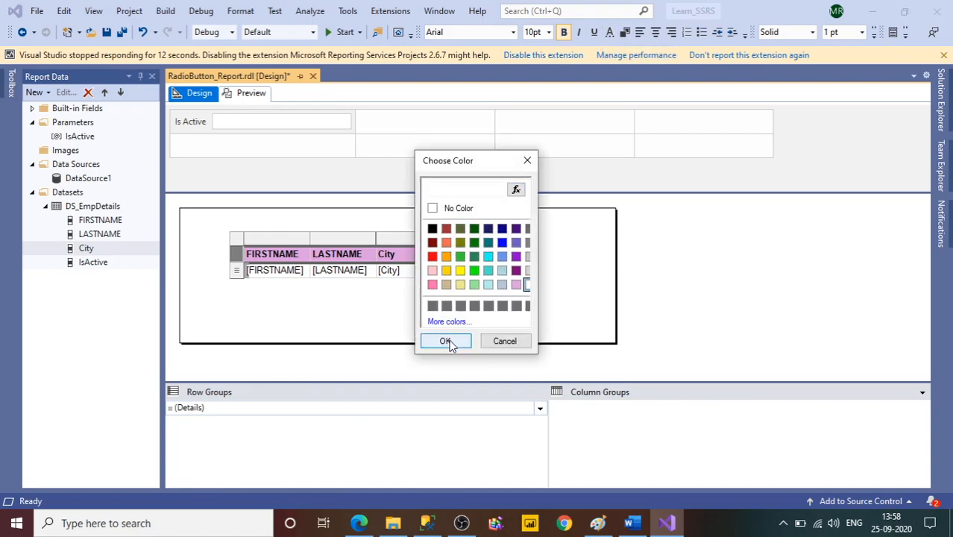
click(450, 343)
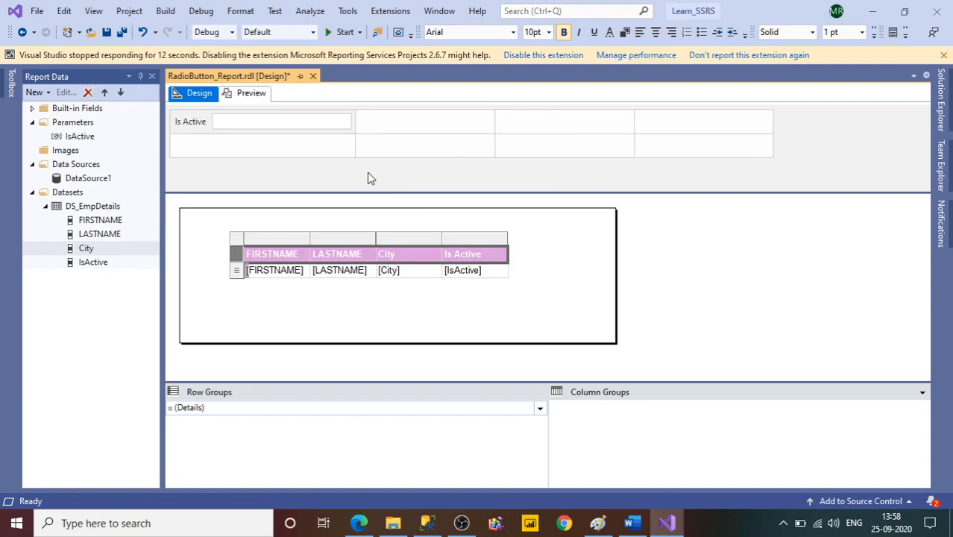
Preview the report with Is Active set to 1, and run it again with the value 0.
click(252, 94)
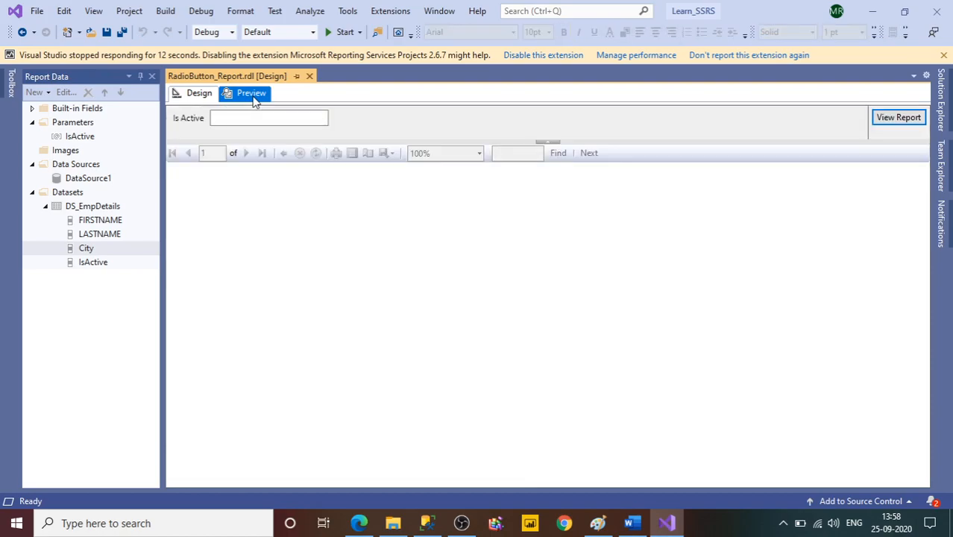
click(239, 121)
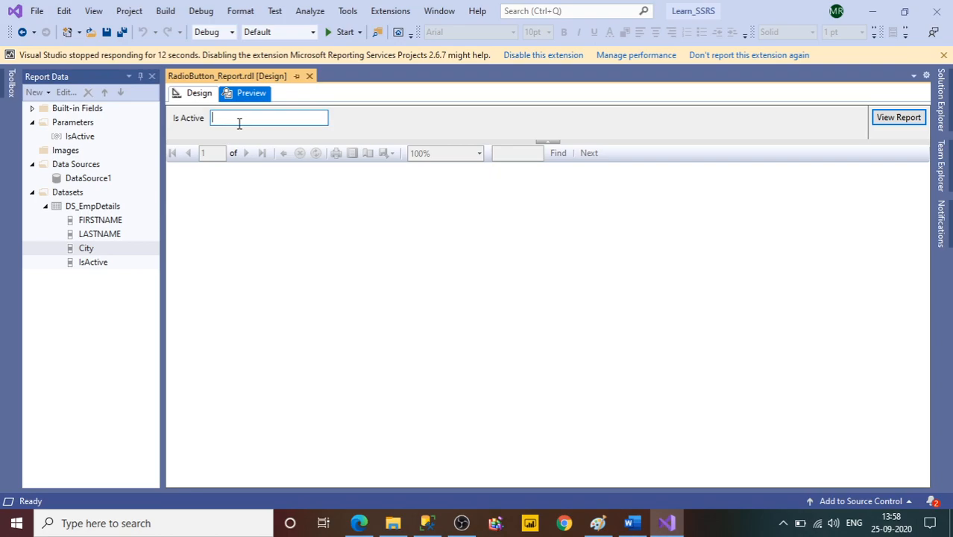
text(1)
click(878, 122)
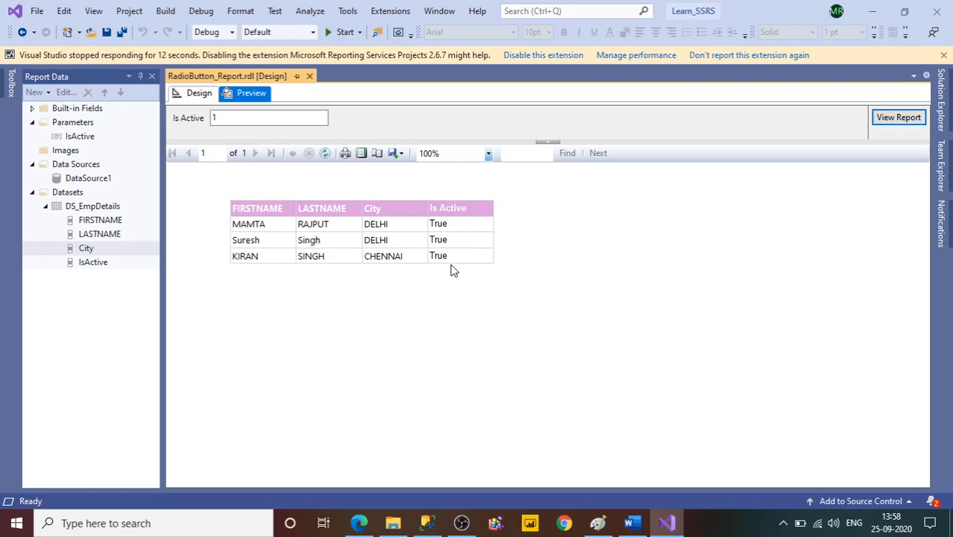
double_click(212, 118)
text(0)
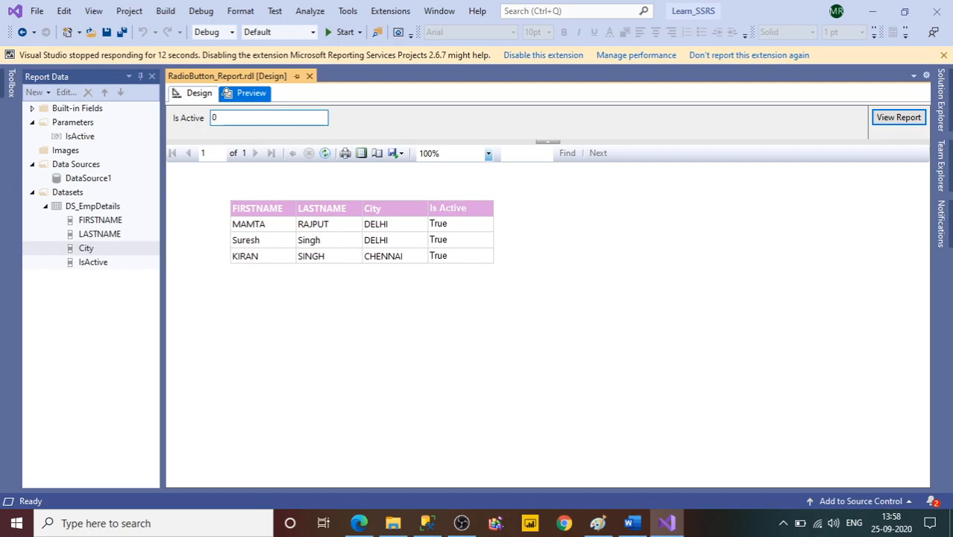
click(909, 122)
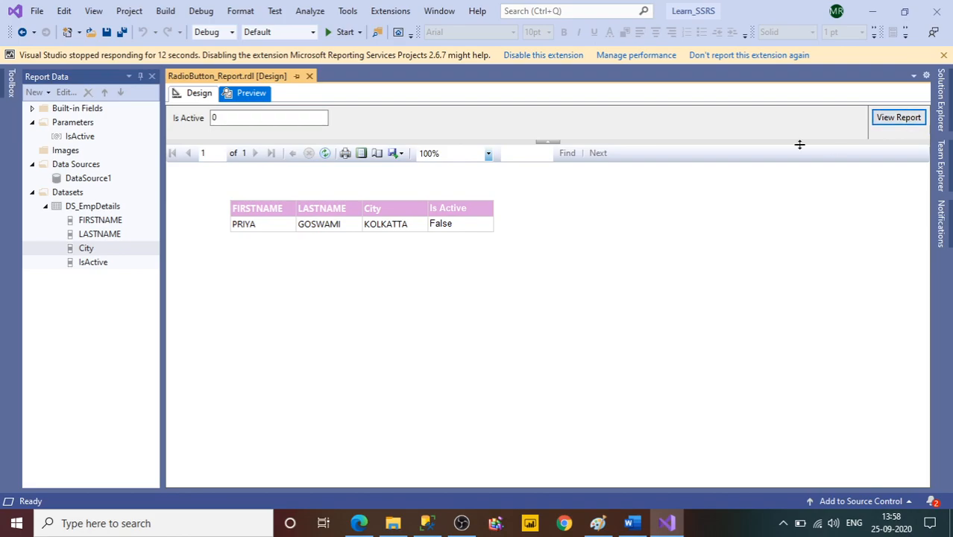
click(231, 119)
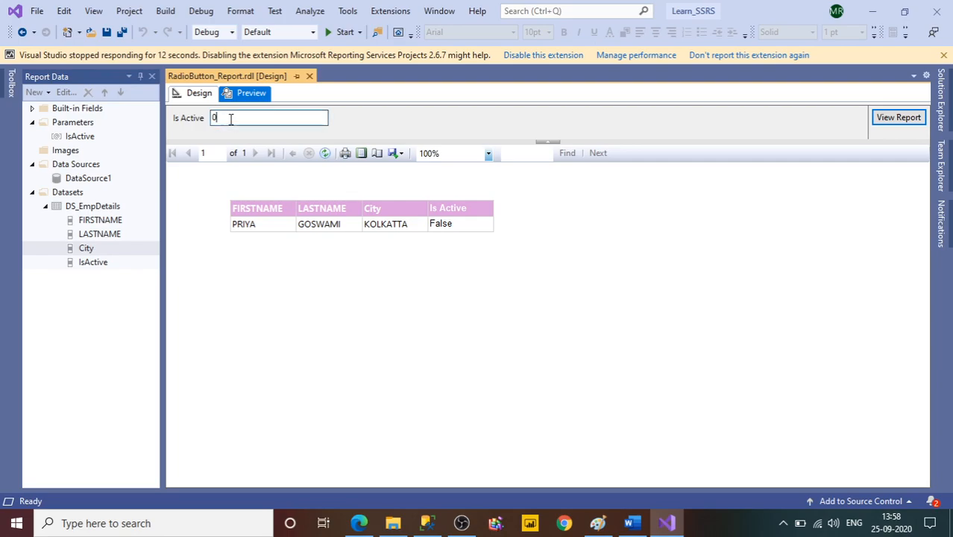
Return to the report design and change the IsActive parameter's data type to Boolean.
click(199, 94)
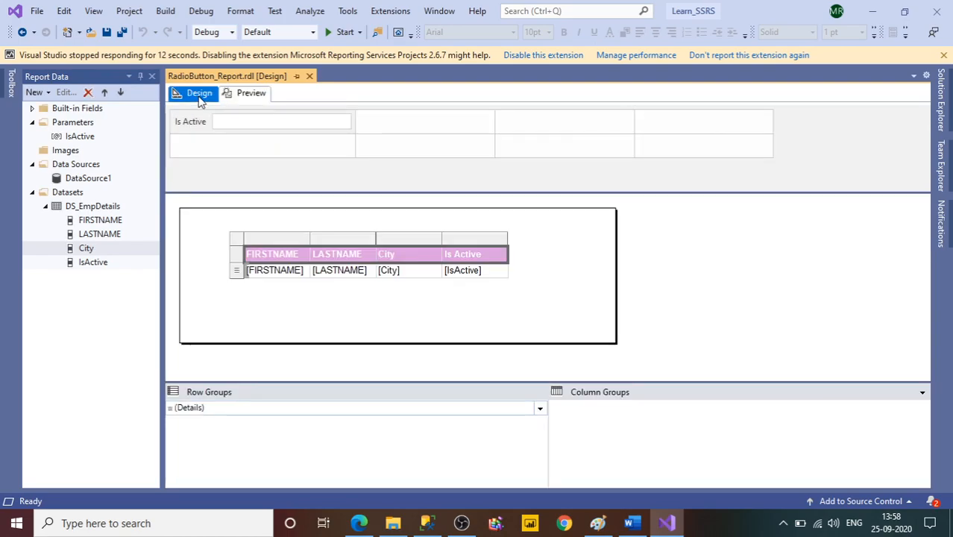
click(91, 139)
right_click(90, 140)
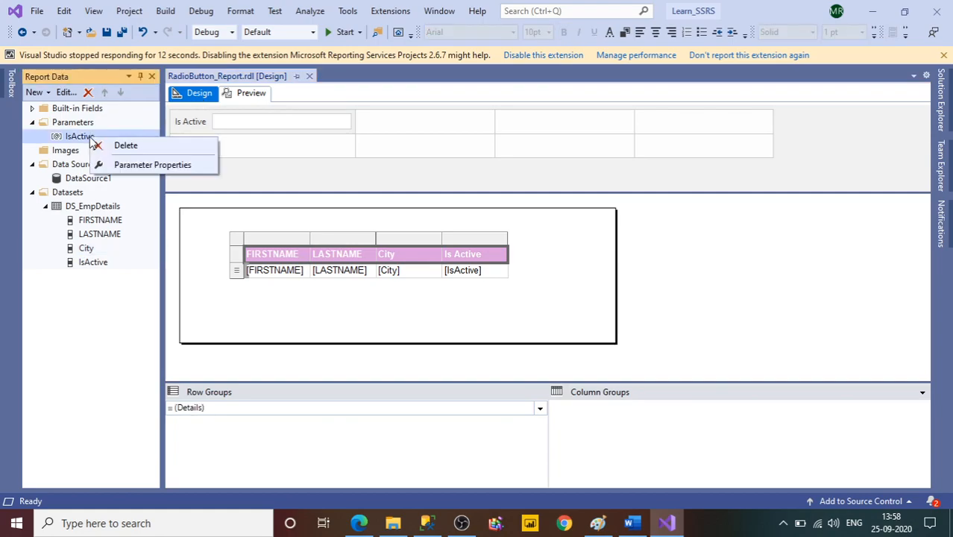
click(125, 167)
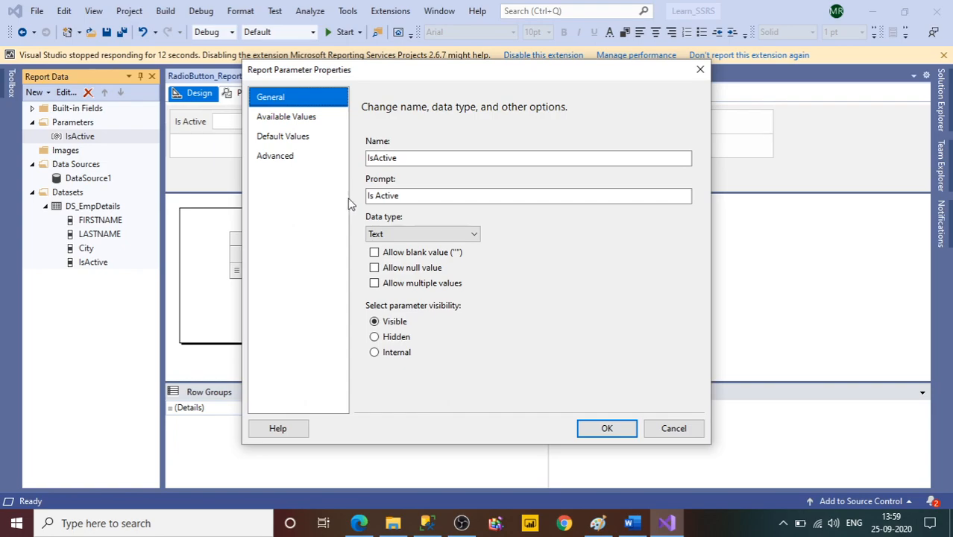
click(423, 234)
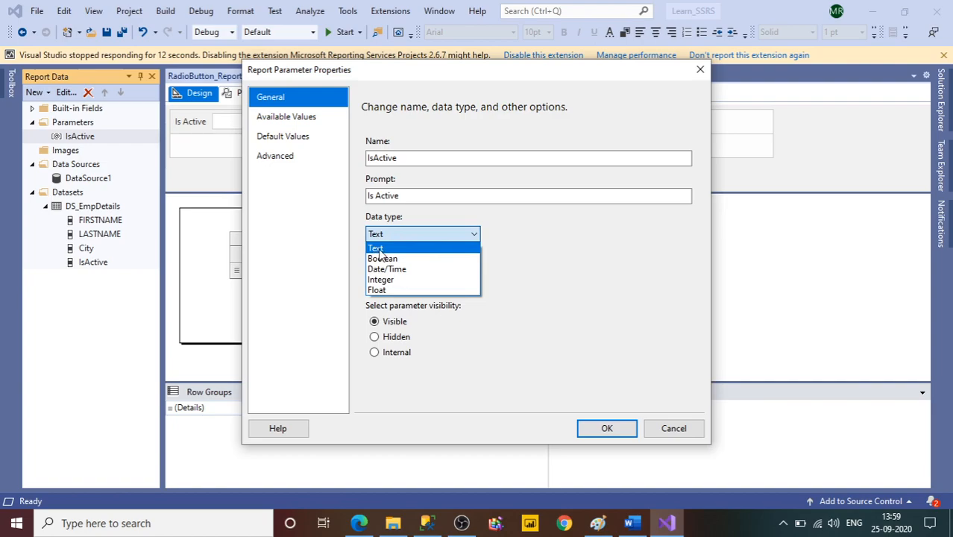
click(545, 244)
click(413, 236)
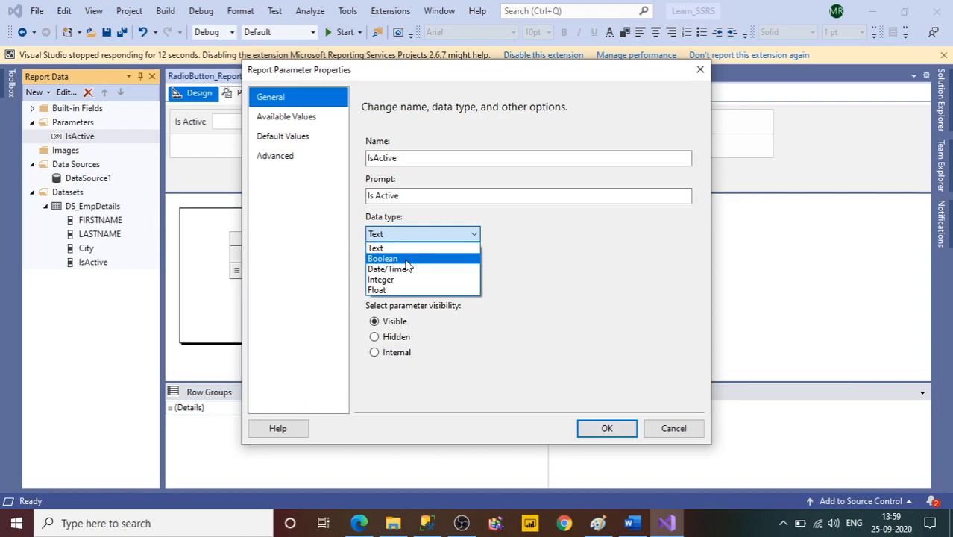
click(407, 261)
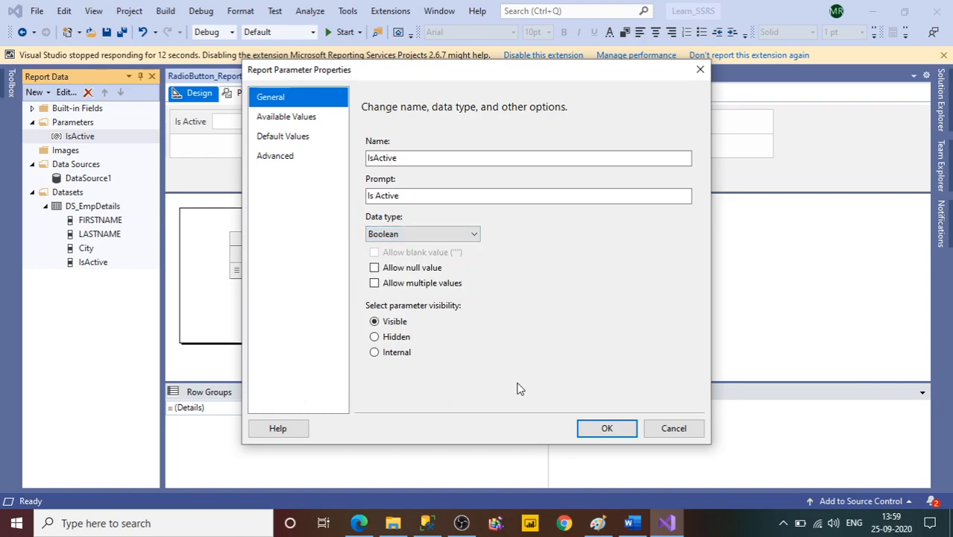
click(607, 428)
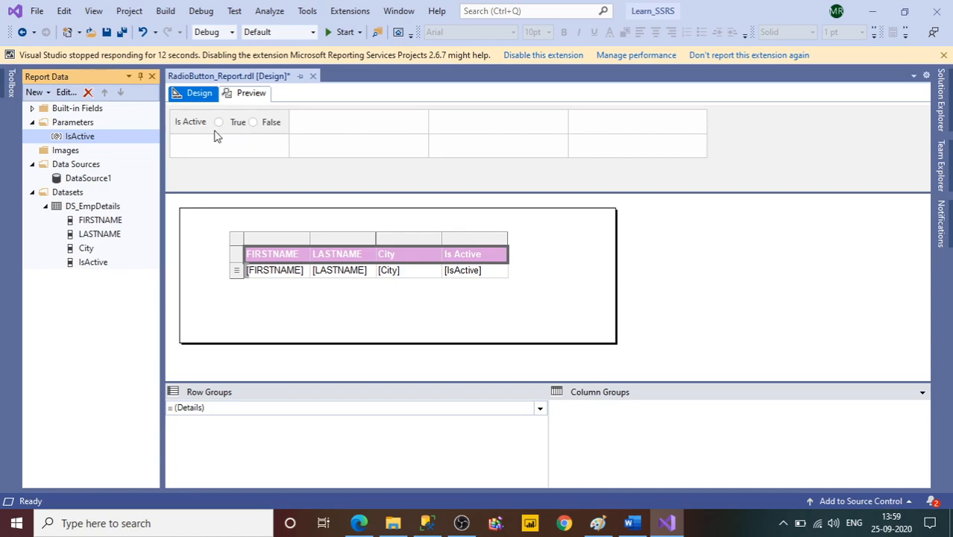
Preview the report with Is Active set to True and again with False, and return to the report design.
click(246, 95)
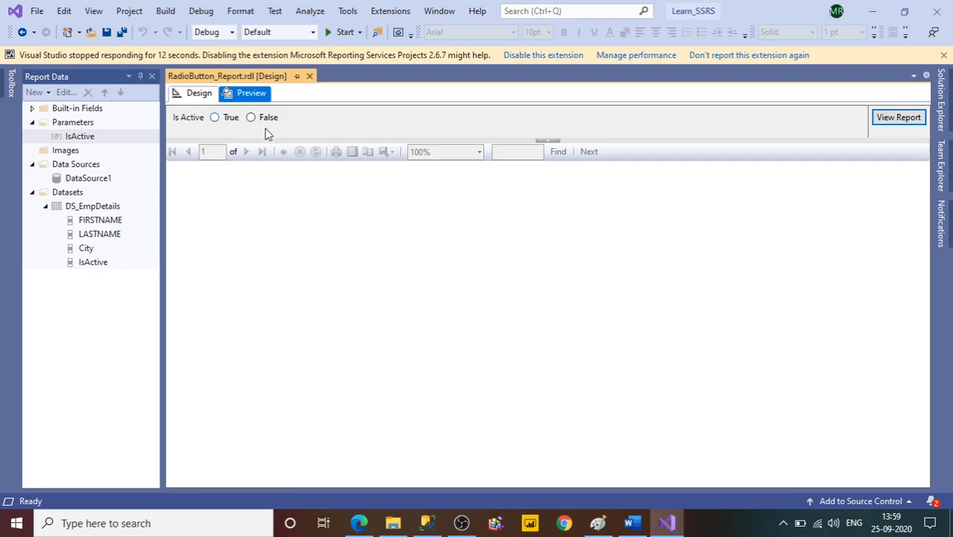
click(216, 120)
click(898, 118)
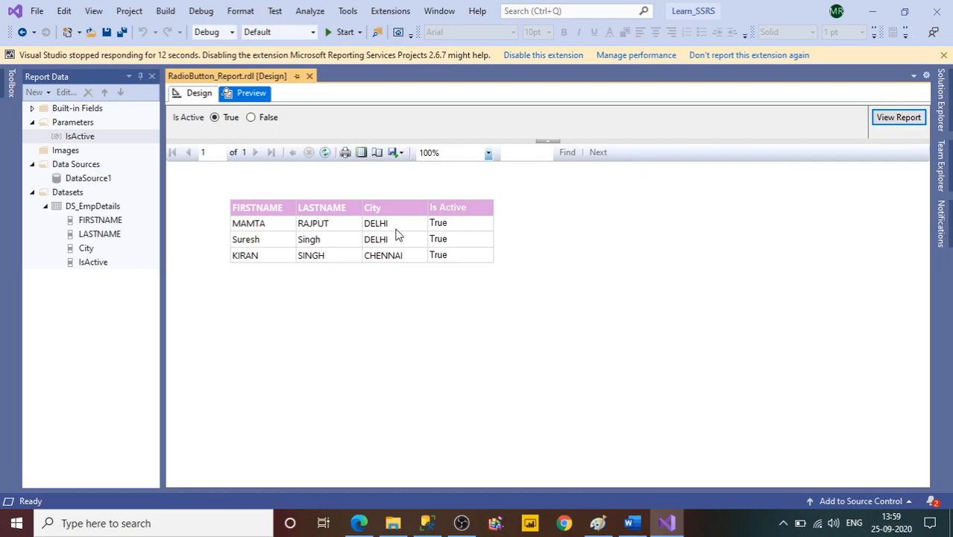
click(258, 122)
click(897, 119)
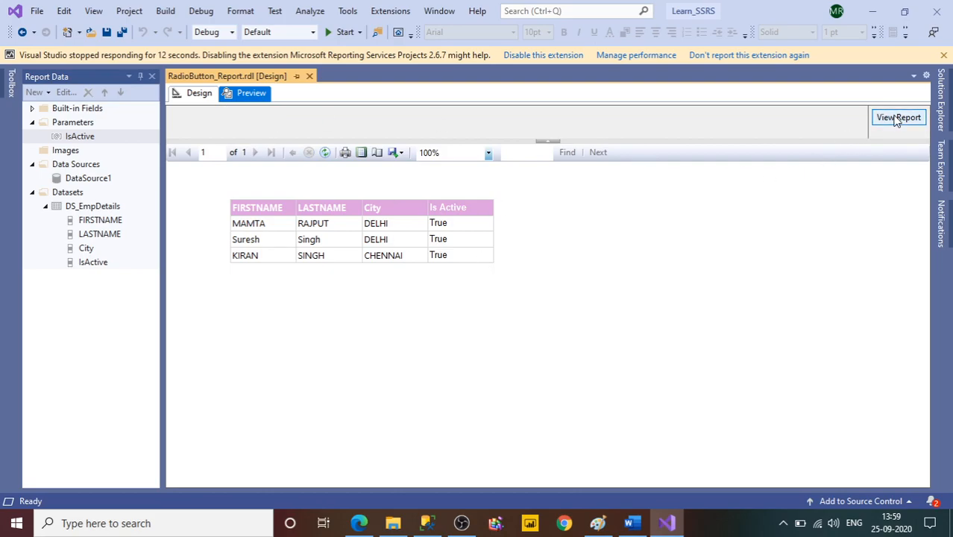
click(198, 94)
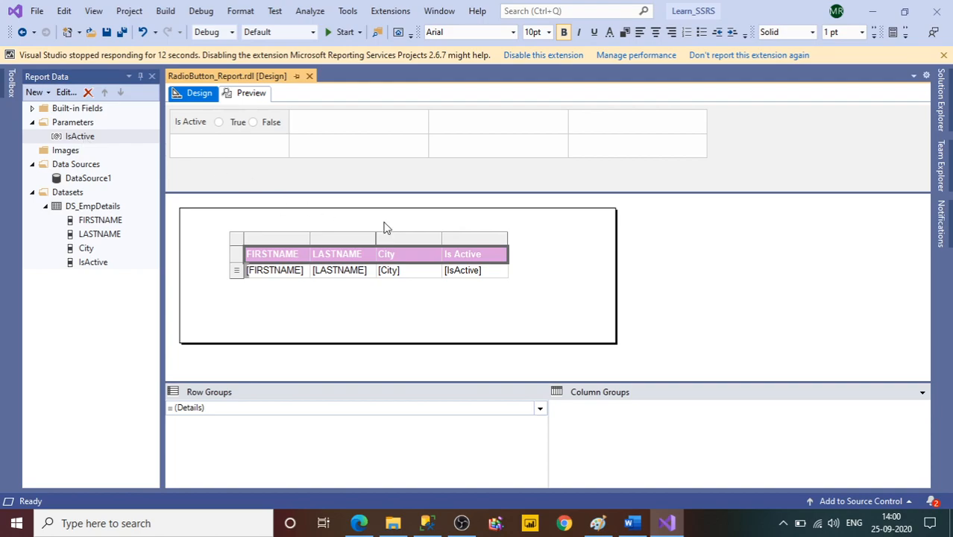
click(782, 524)
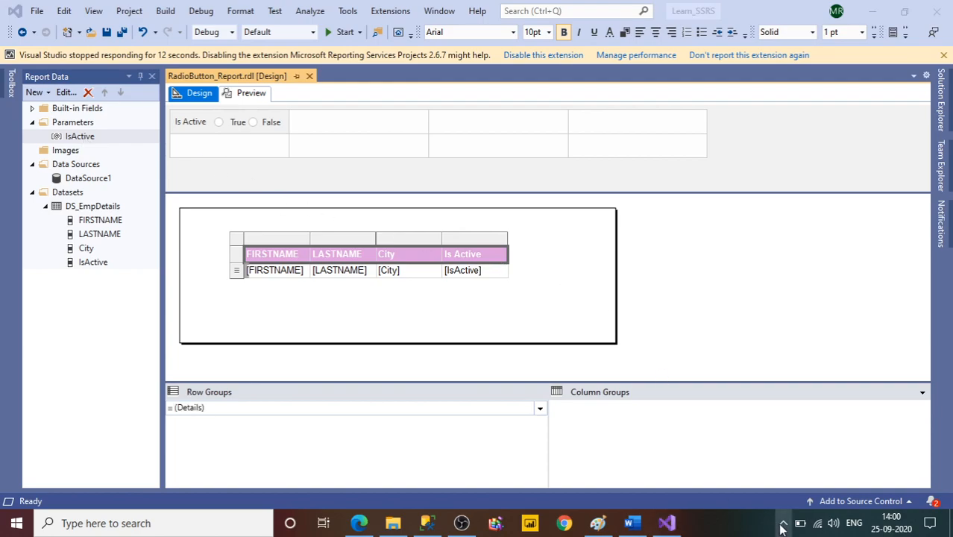